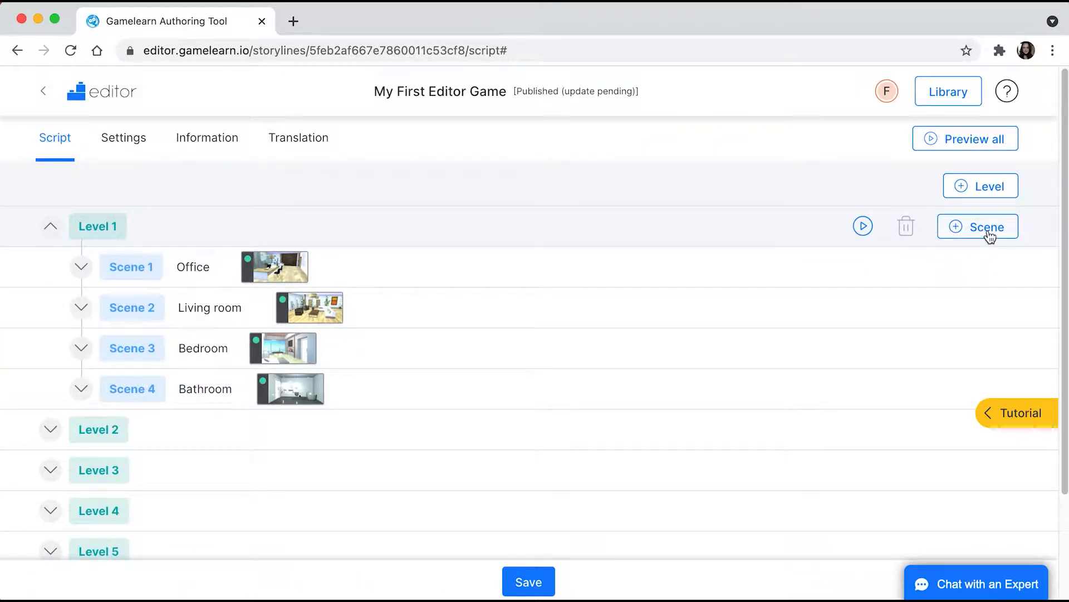
Add a fifth scene to Level 1 and search backgrounds for "living" to assign it bg0033_livingRoom_006_v02
{"action": "left_click", "coordinate": [984, 228]}
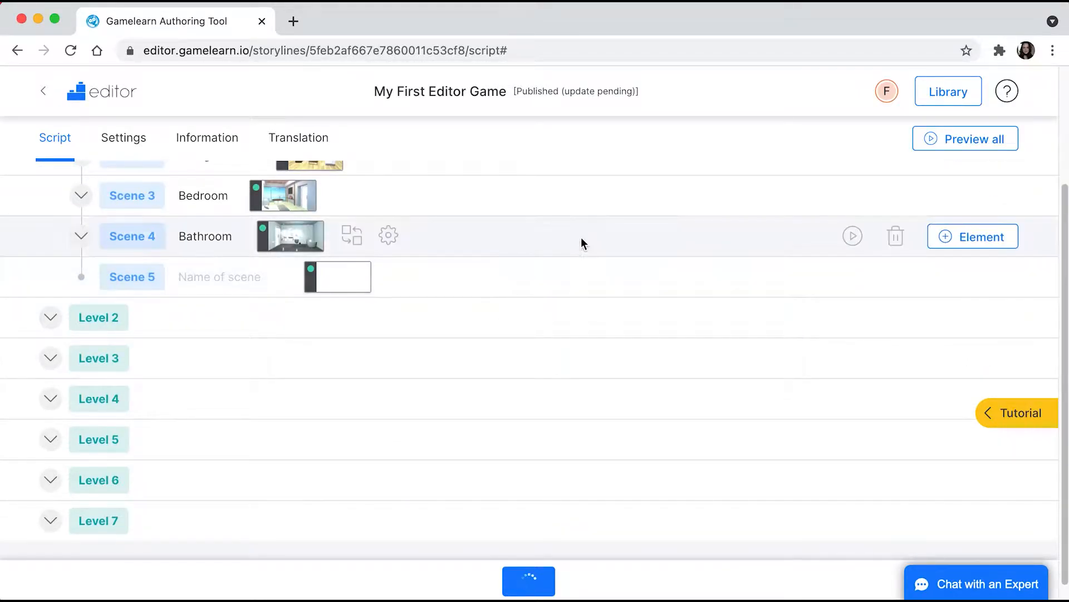
{"action": "scroll", "coordinate": [579, 239], "scroll_direction": "up", "scroll_amount": 5}
{"action": "scroll", "coordinate": [578, 249], "scroll_direction": "down", "scroll_amount": 3}
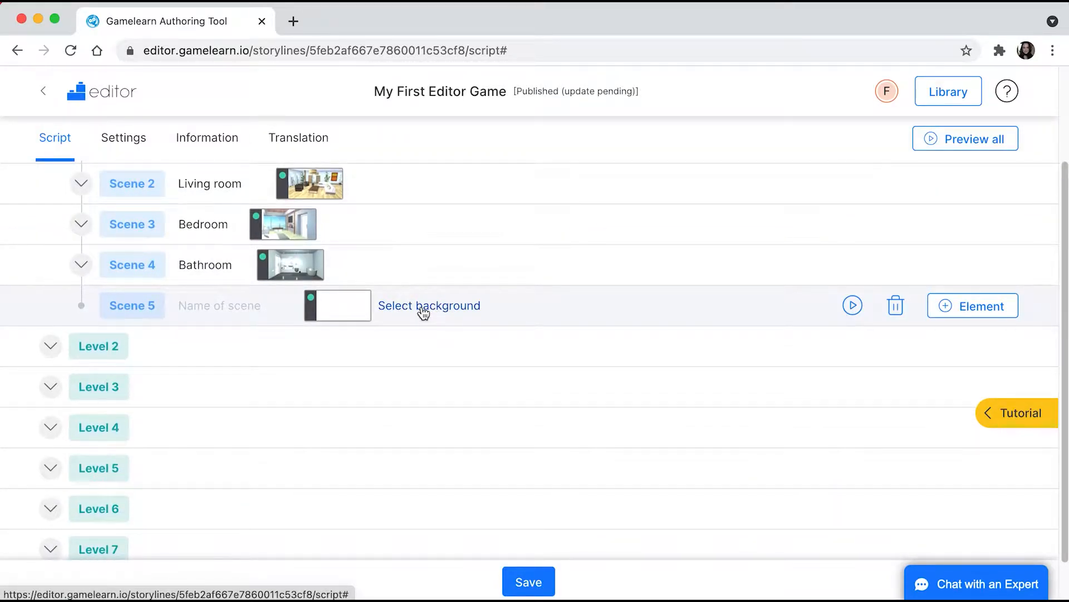
{"action": "left_click", "coordinate": [424, 306]}
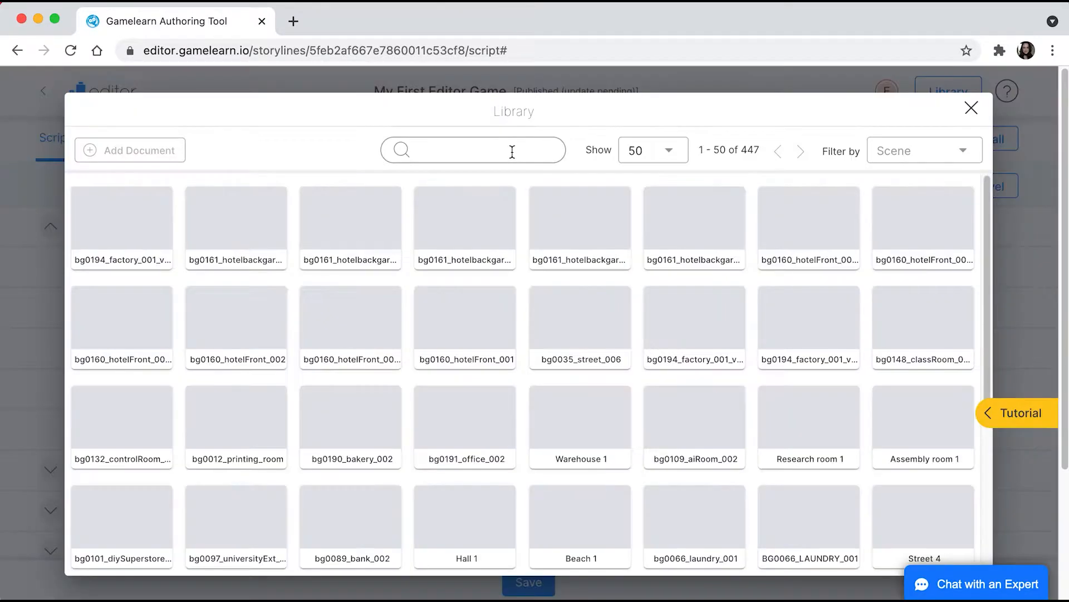
{"action": "left_click", "coordinate": [512, 152]}
{"action": "type", "text": "l"}
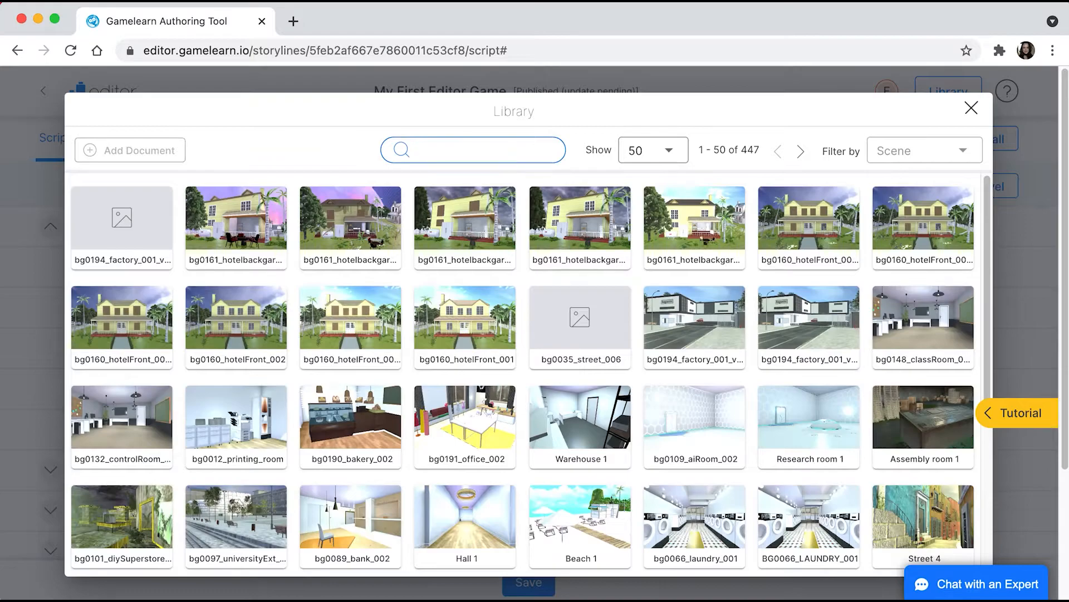
{"action": "type", "text": "iving"}
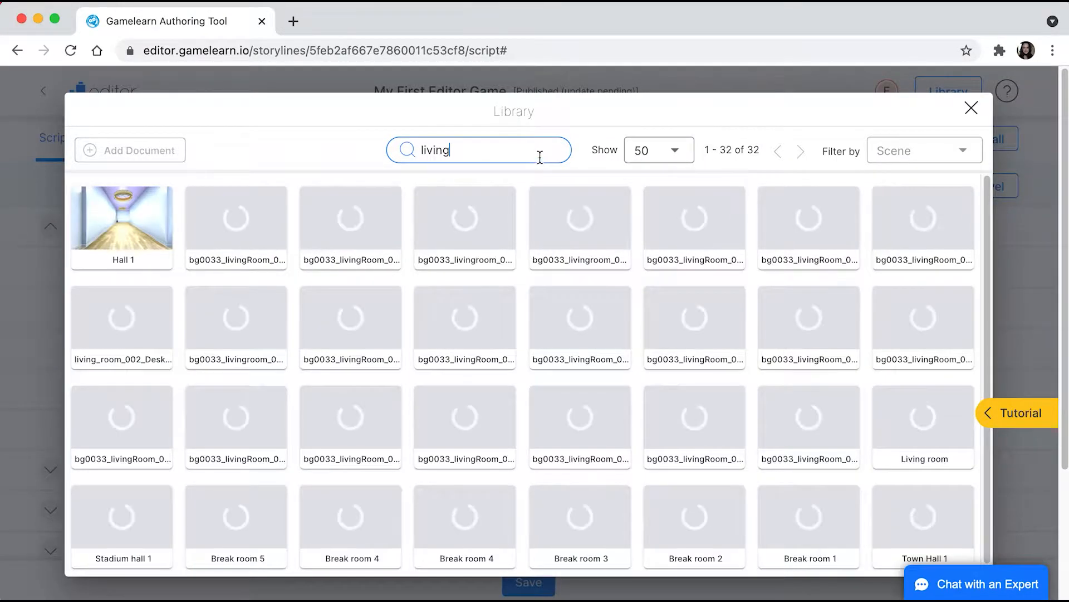
{"action": "left_click", "coordinate": [694, 229]}
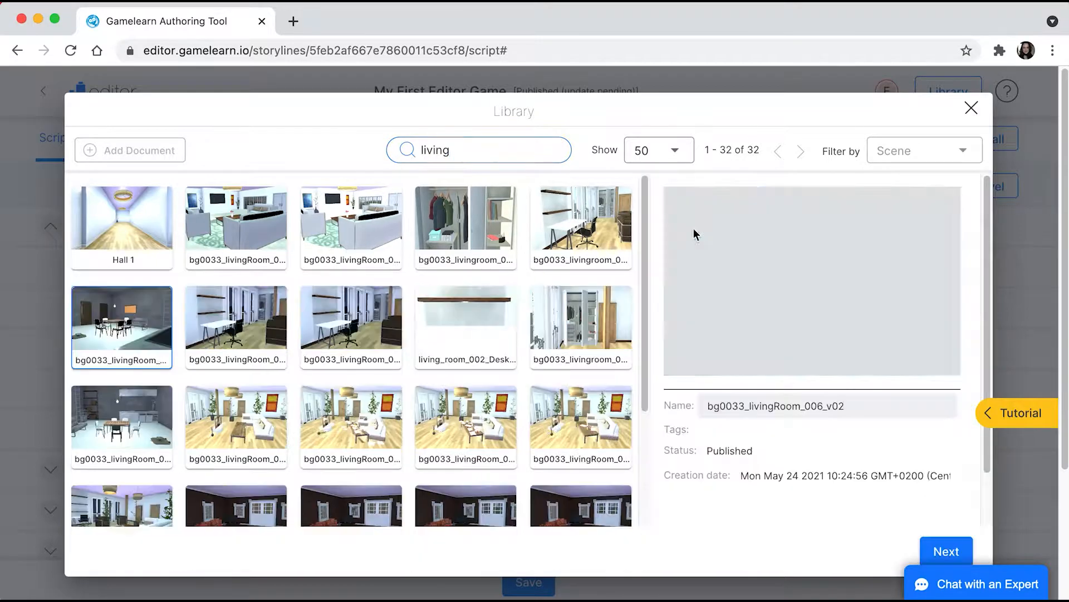
{"action": "left_click", "coordinate": [955, 550]}
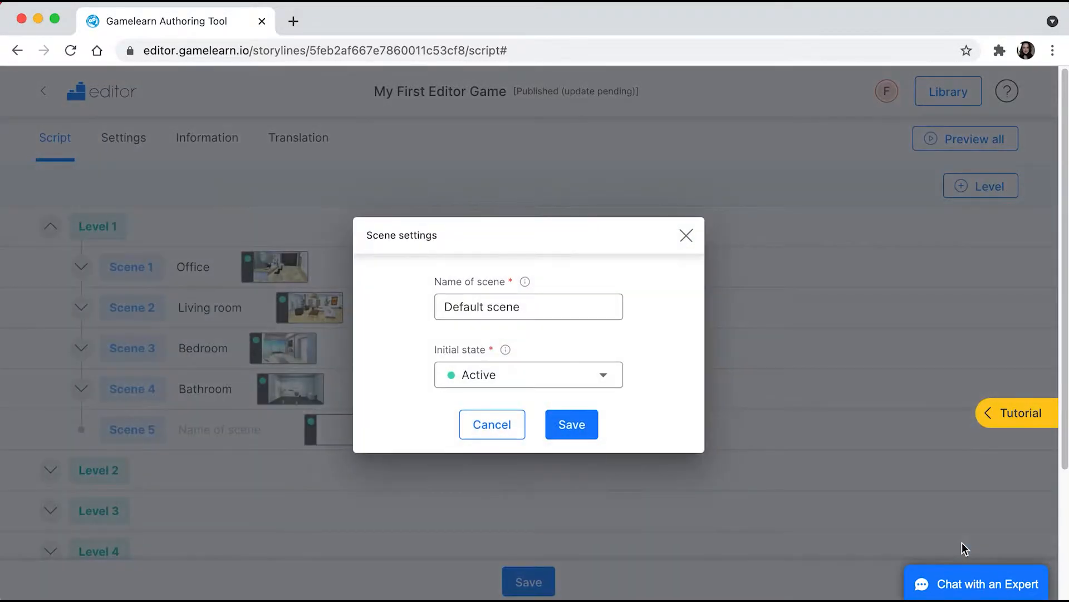
Name the new scene "Basement", keep its initial state Active, and save the scene settings
{"action": "left_click_drag", "start_coordinate": [582, 316], "coordinate": [419, 311]}
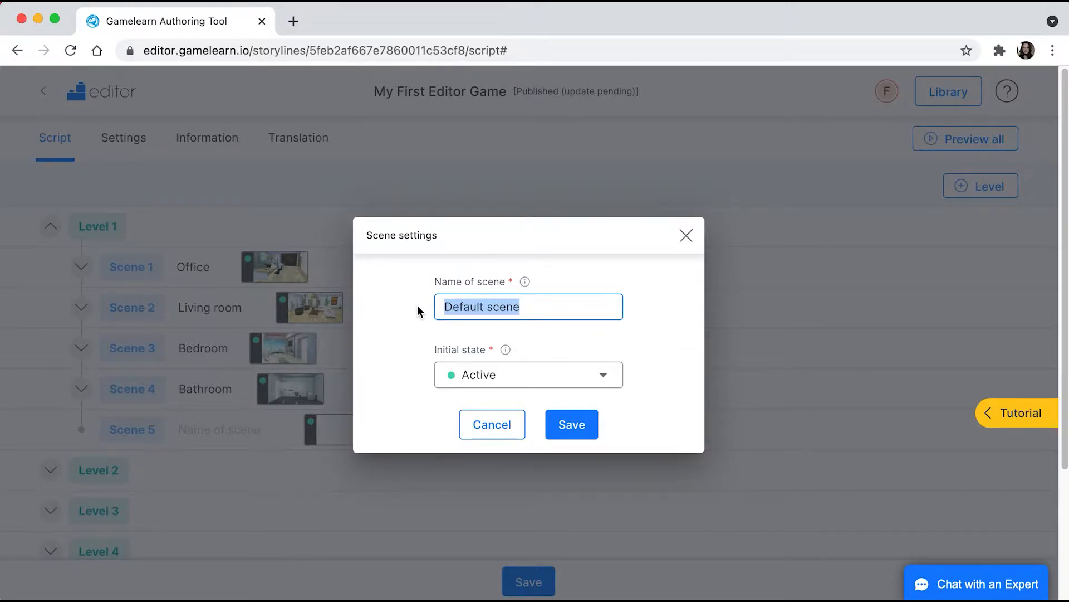
{"action": "type", "text": "Basement"}
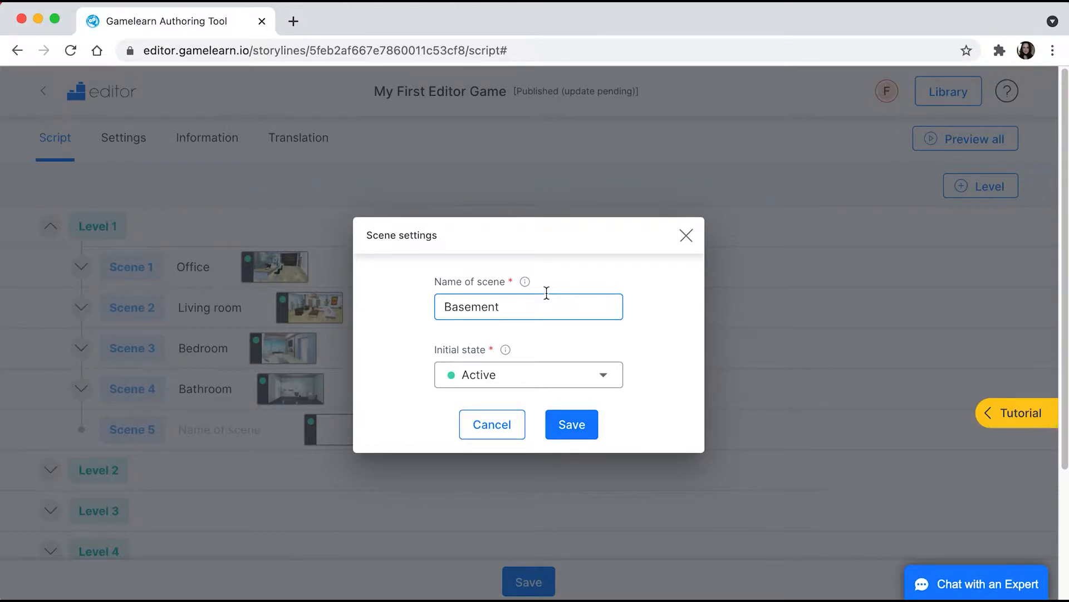
{"action": "left_click", "coordinate": [609, 379]}
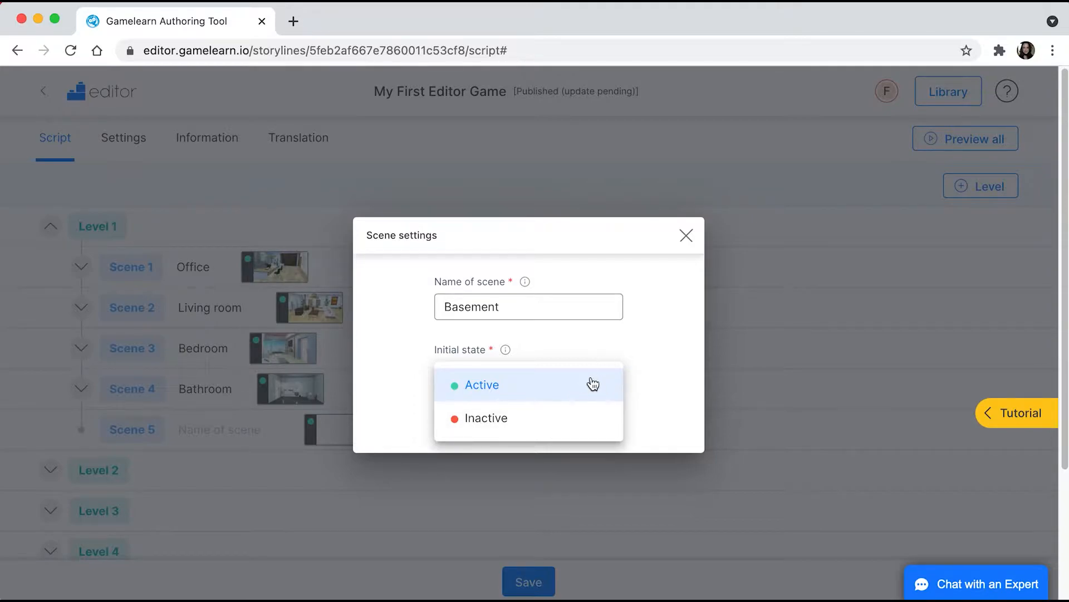
{"action": "left_click", "coordinate": [537, 391]}
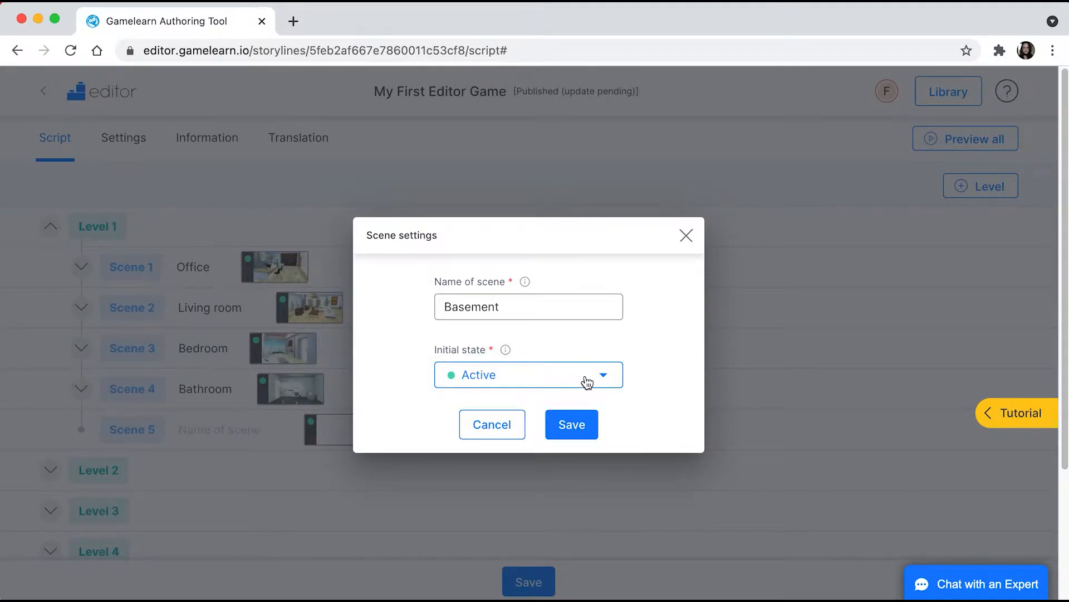
{"action": "left_click", "coordinate": [573, 429]}
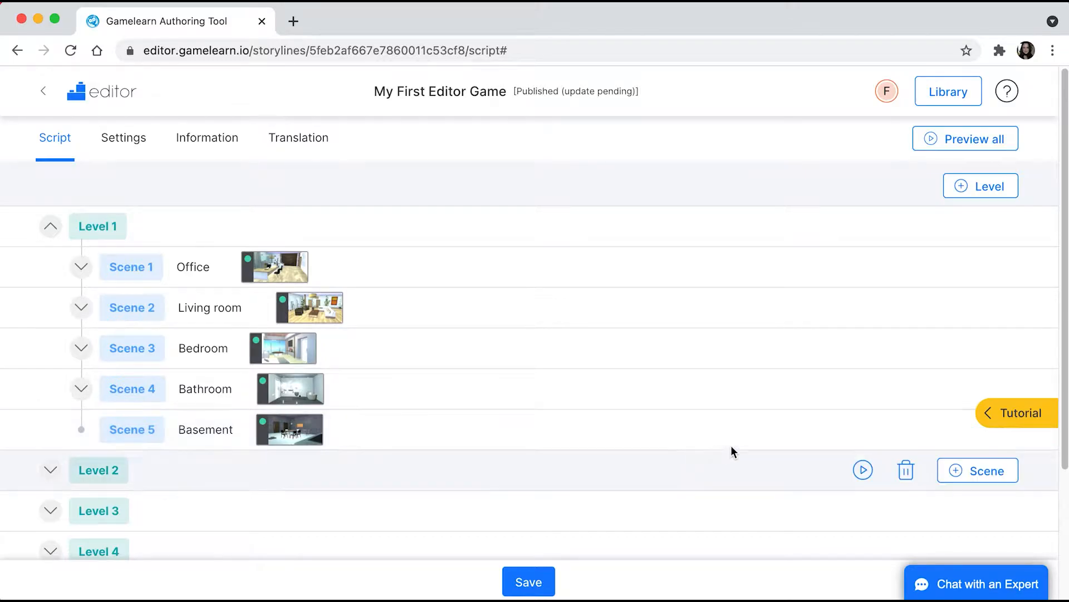
Add a character element to the Basement scene, choosing Female adult light-skinned 22 from the second library page
{"action": "left_click", "coordinate": [952, 438]}
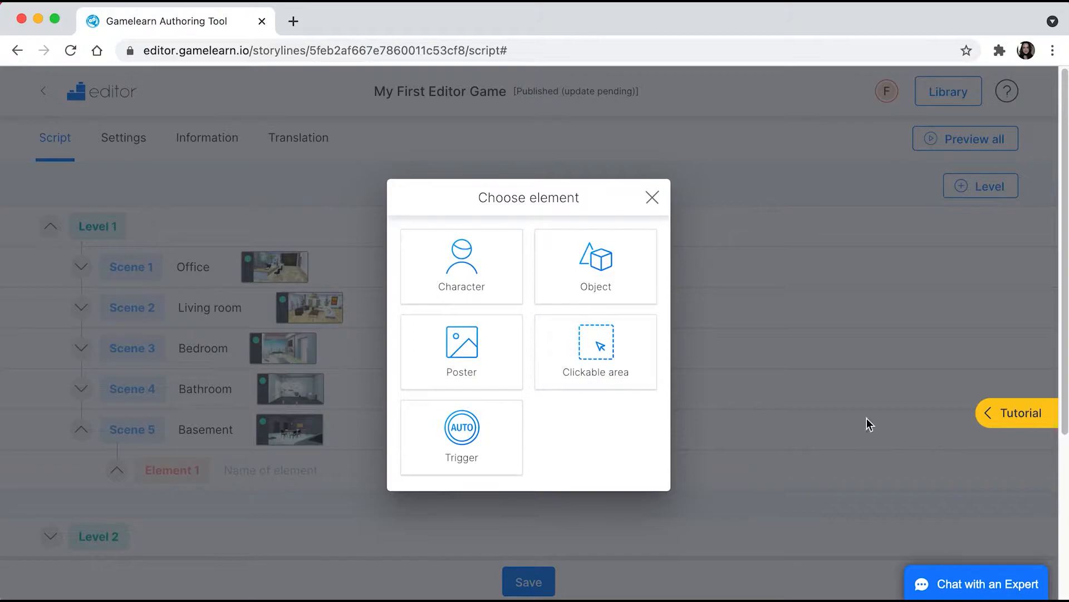
{"action": "left_click", "coordinate": [487, 274]}
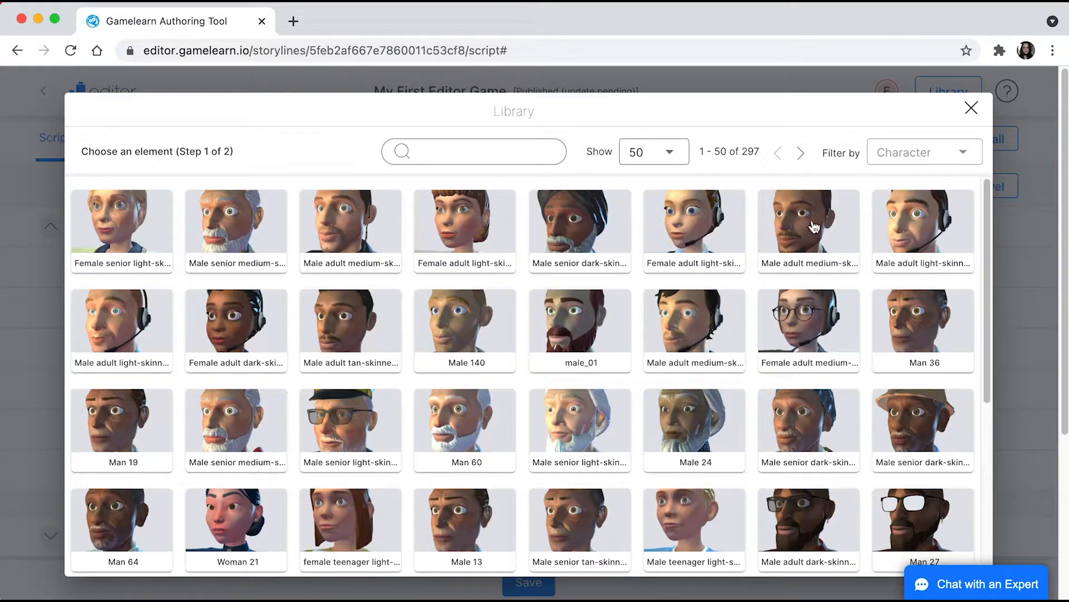
{"action": "left_click", "coordinate": [800, 153]}
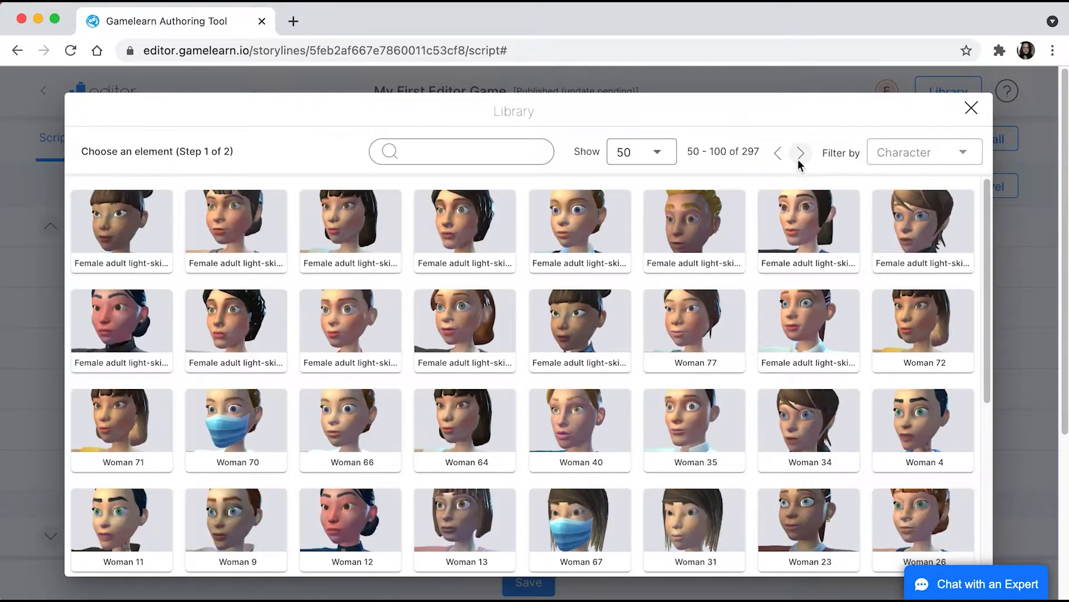
{"action": "left_click", "coordinate": [802, 339]}
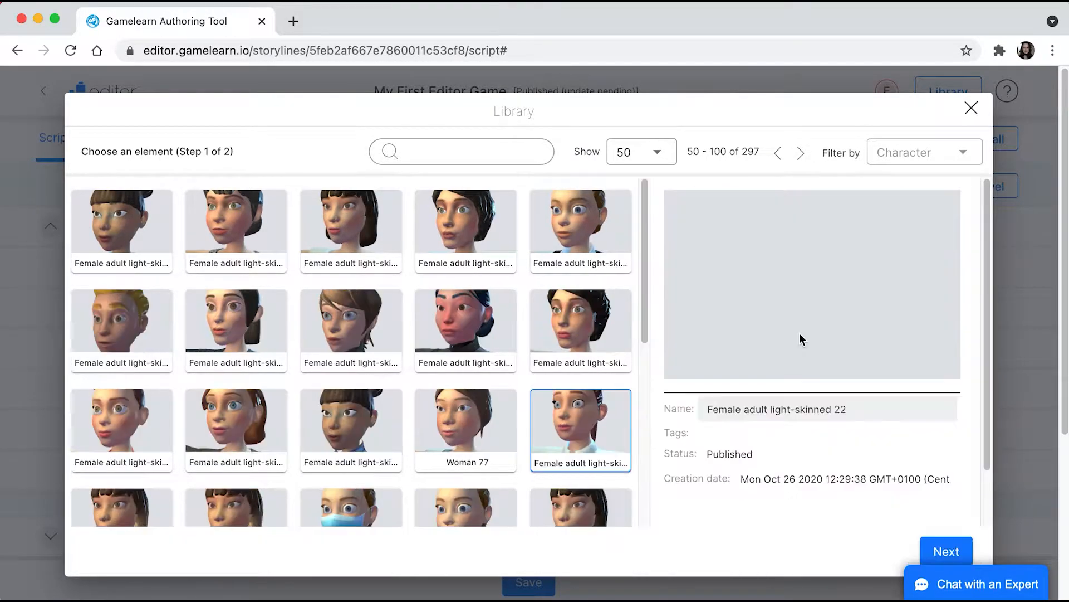
{"action": "left_click", "coordinate": [946, 552]}
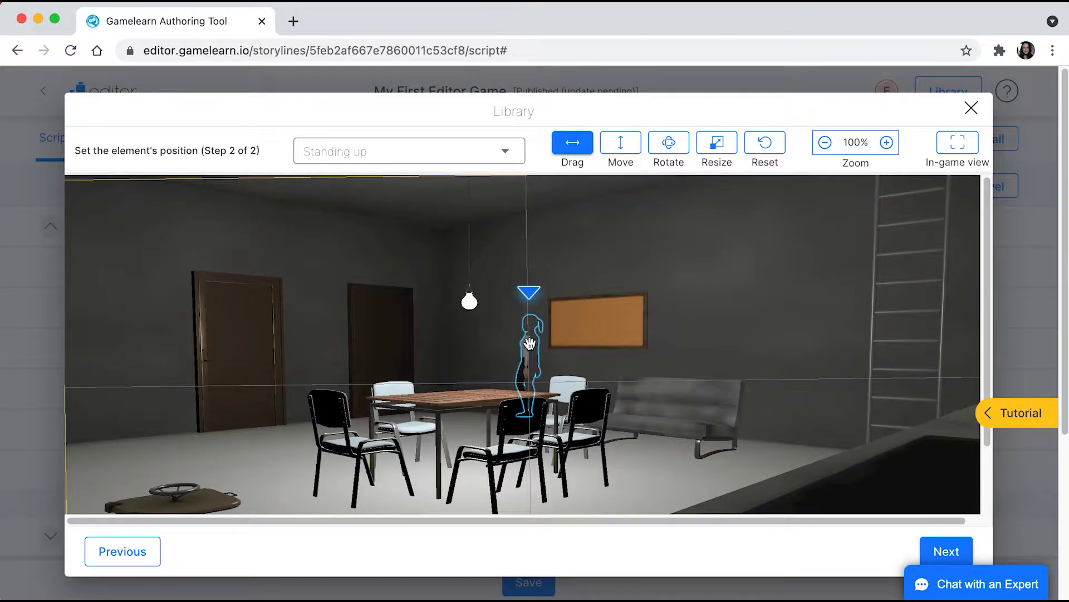
Place the character in front of the bench's far end near the ladder, rotated to face the viewer, and accept the position
{"action": "left_click_drag", "start_coordinate": [528, 336], "coordinate": [654, 404]}
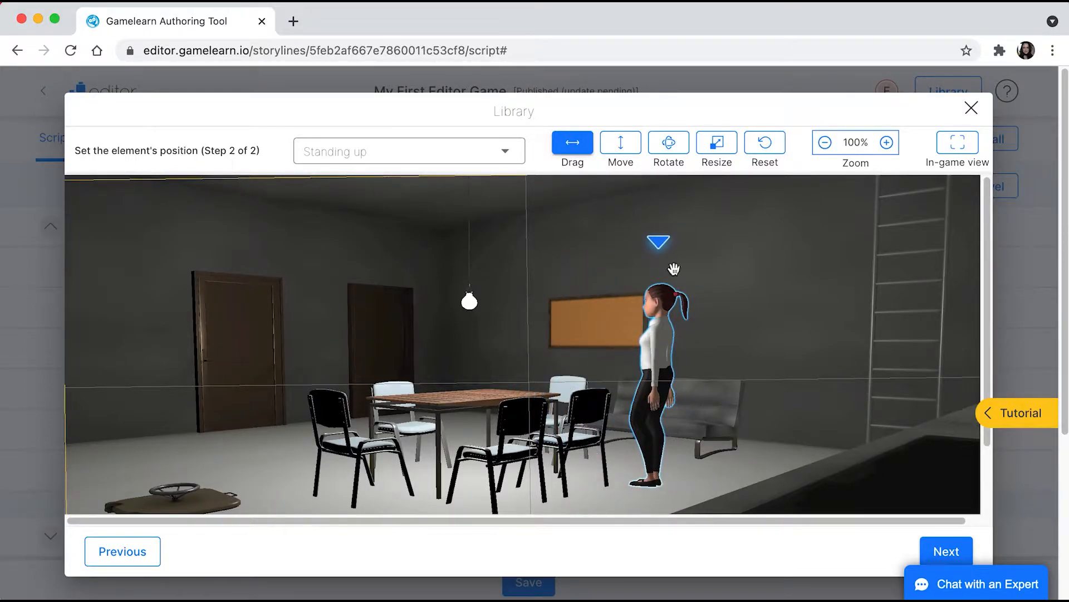
{"action": "left_click", "coordinate": [669, 160]}
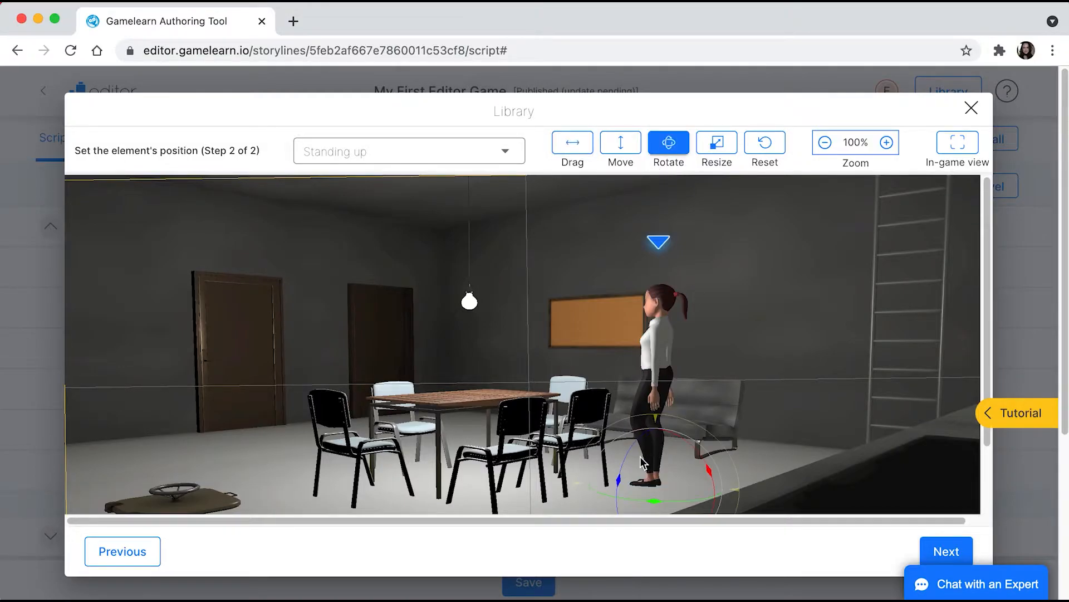
{"action": "left_click_drag", "start_coordinate": [653, 501], "coordinate": [718, 474]}
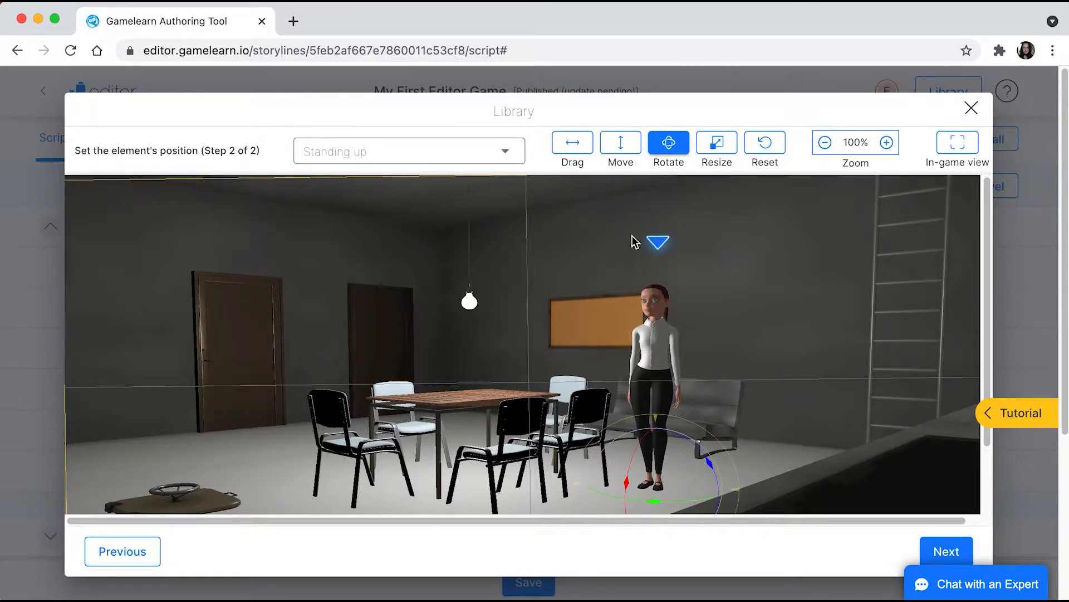
{"action": "left_click", "coordinate": [573, 143]}
{"action": "mouse_move", "coordinate": [651, 370]}
{"action": "left_mouse_down"}
{"action": "mouse_move", "coordinate": [684, 378]}
{"action": "mouse_move", "coordinate": [742, 356]}
{"action": "left_mouse_up"}
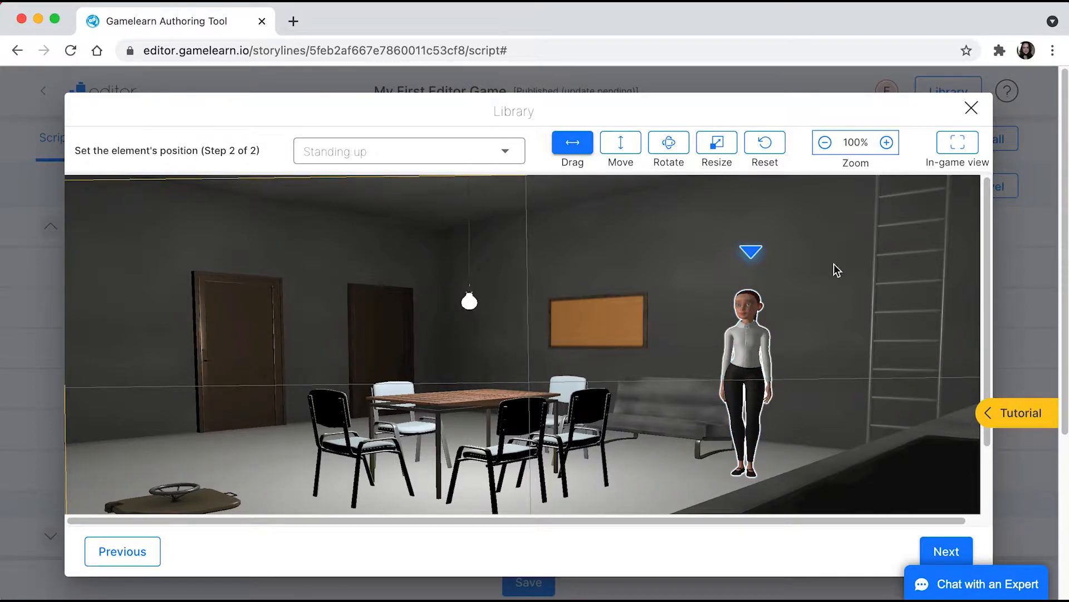
{"action": "left_click", "coordinate": [955, 557]}
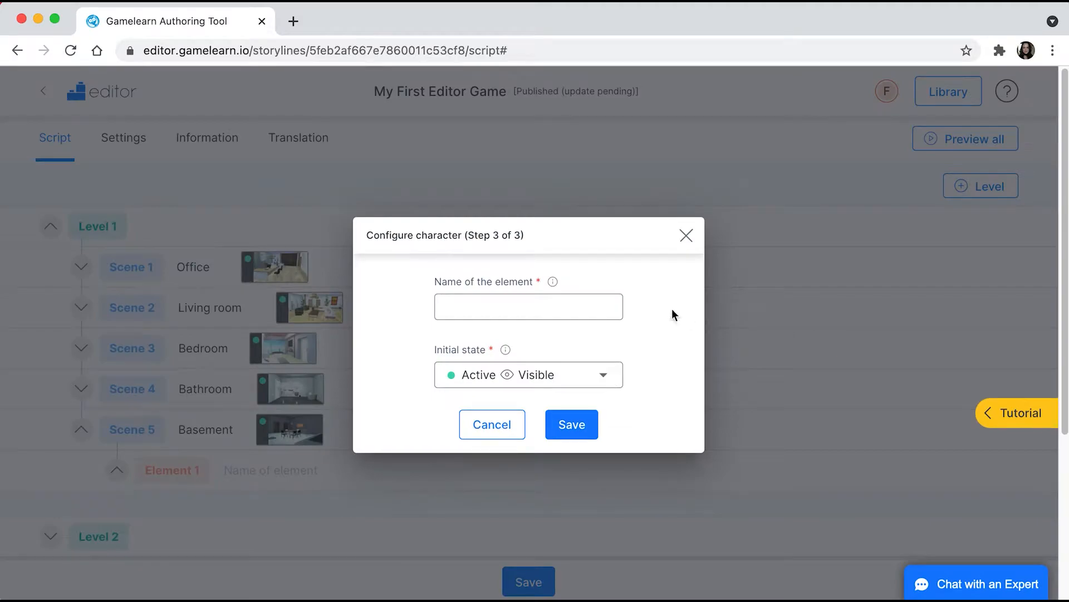
Enter a first name for the character and save it with the Active, Visible initial state
{"action": "left_click", "coordinate": [558, 299]}
{"action": "type", "text": "Sus"}
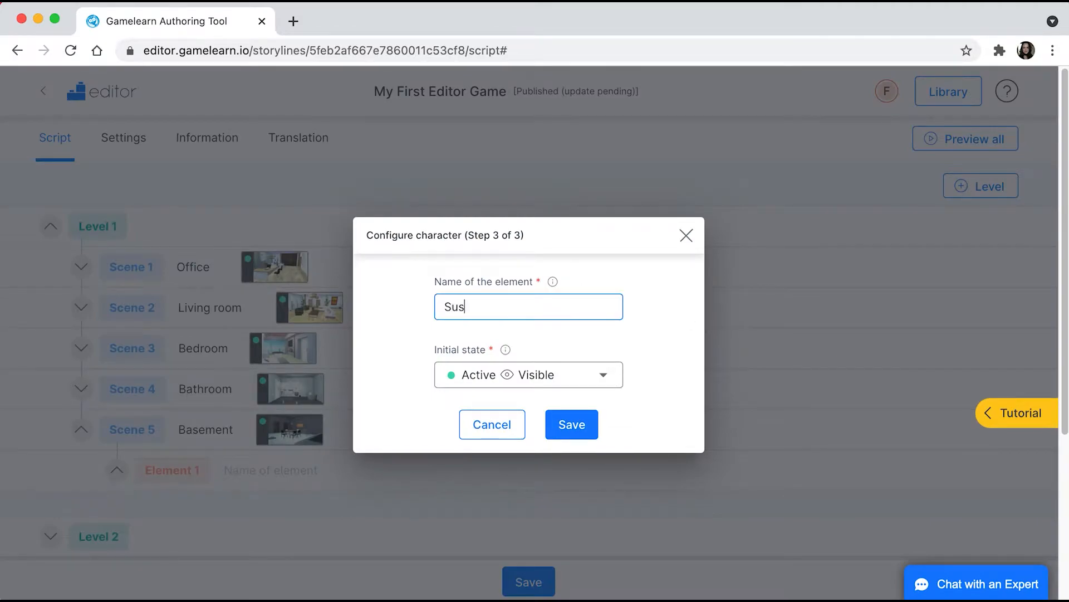
{"action": "type", "text": "an"}
{"action": "left_click", "coordinate": [581, 428]}
Start an object element in the Basement scene and browse the object library to its fifth page
{"action": "scroll", "coordinate": [581, 427], "scroll_direction": "down", "scroll_amount": 2}
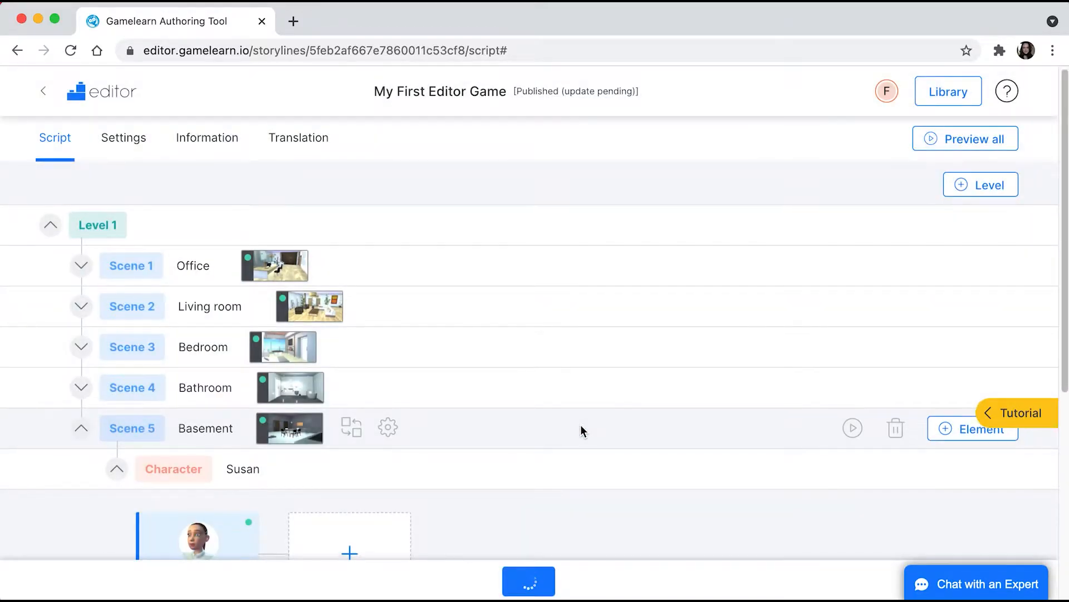
{"action": "scroll", "coordinate": [592, 450], "scroll_direction": "down", "scroll_amount": 1}
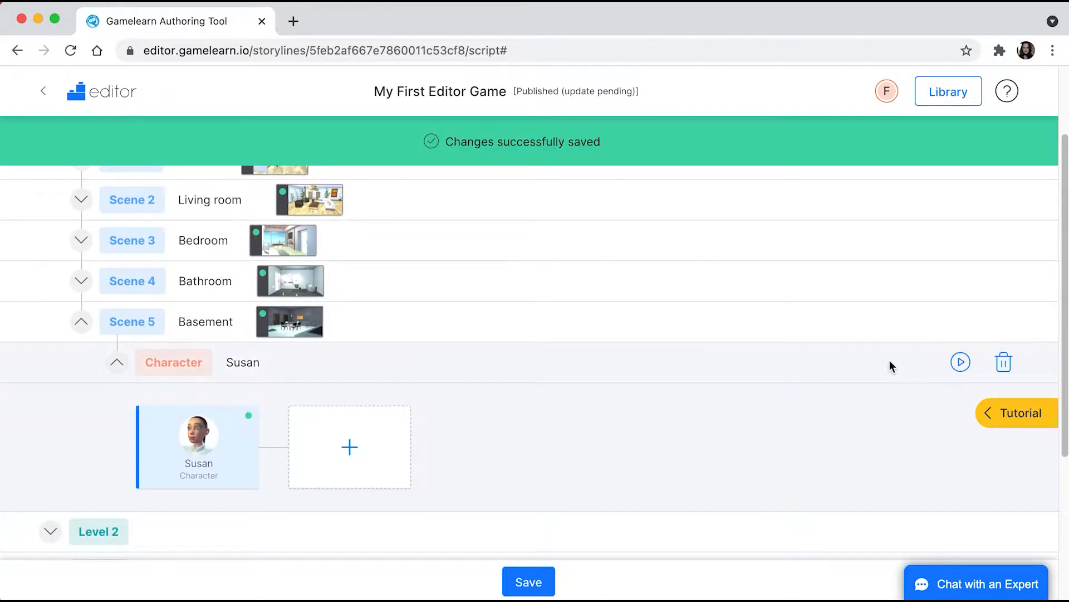
{"action": "left_click", "coordinate": [972, 323]}
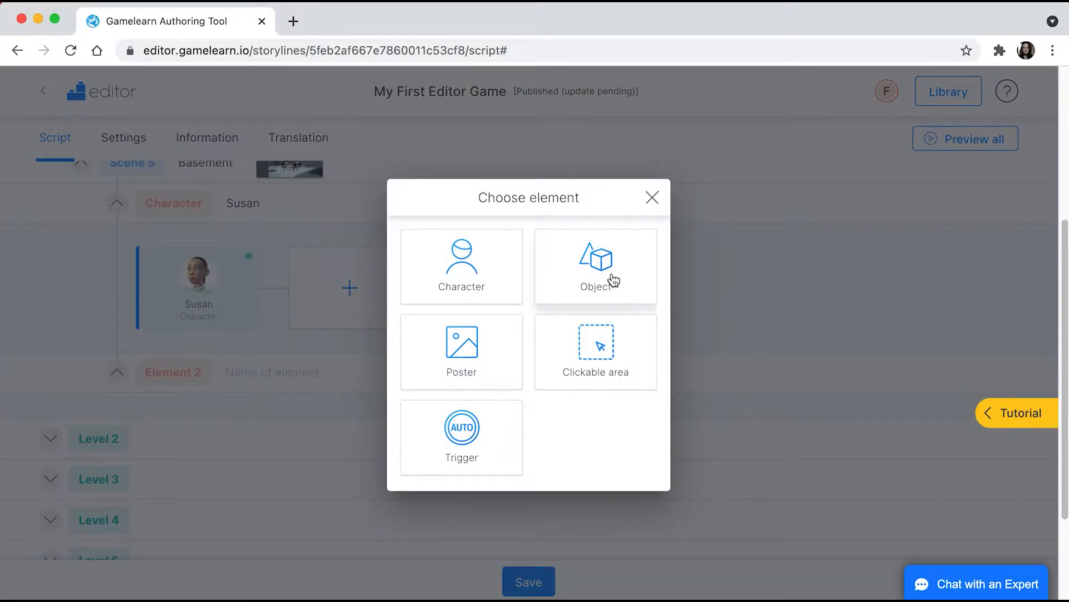
{"action": "left_click", "coordinate": [611, 277]}
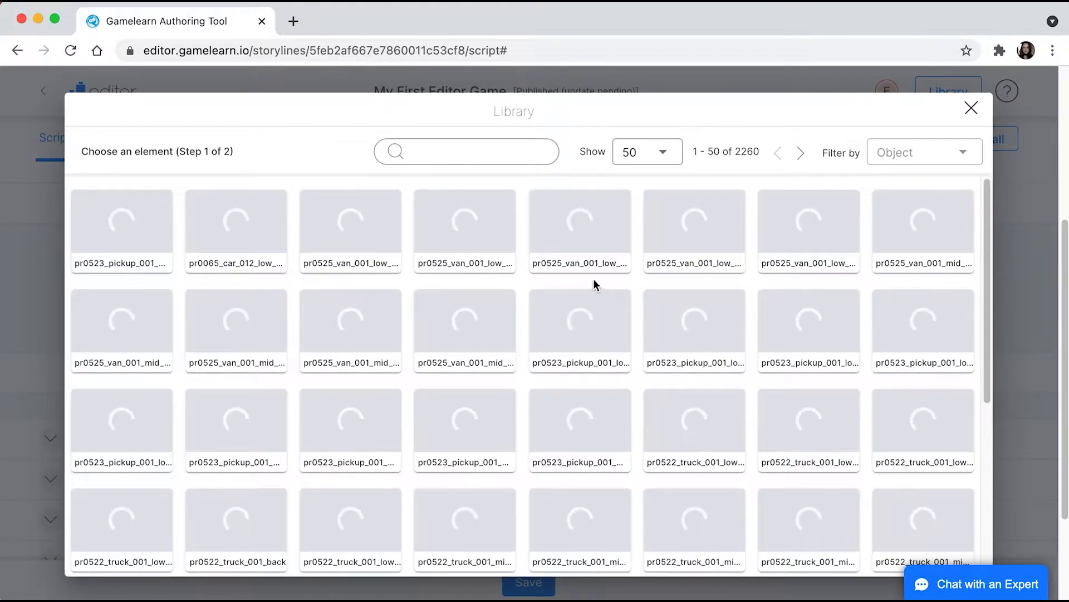
{"action": "left_click", "coordinate": [800, 156]}
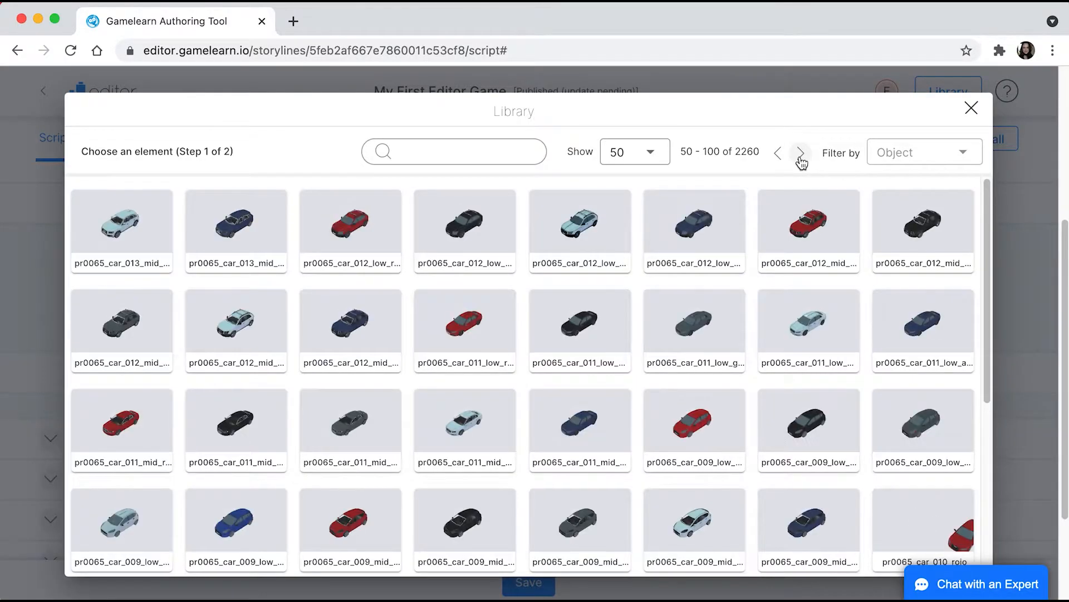
{"action": "left_click", "coordinate": [800, 156]}
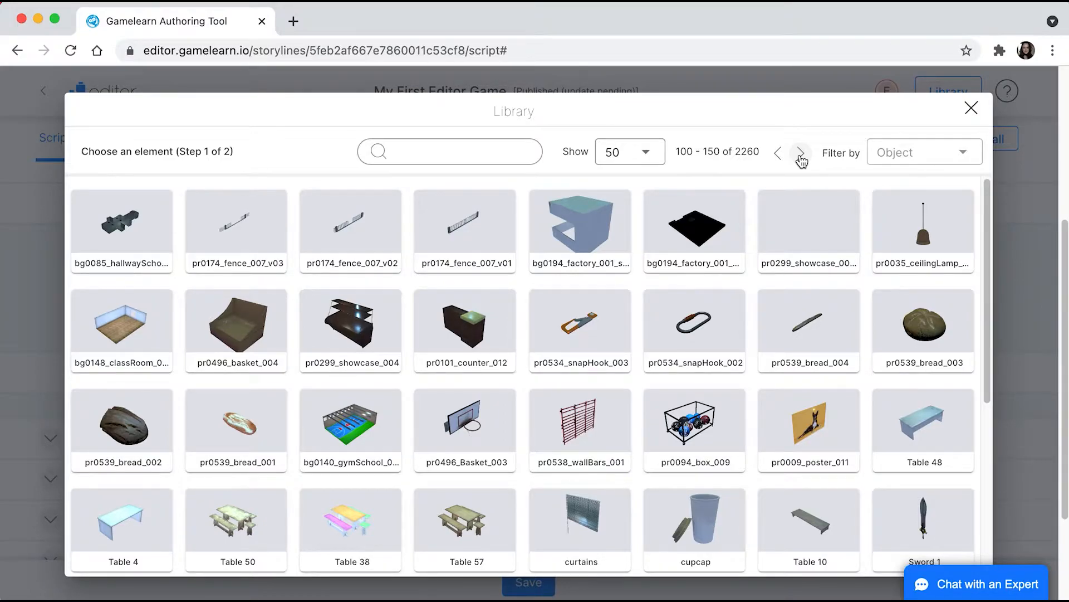
{"action": "left_click", "coordinate": [800, 154]}
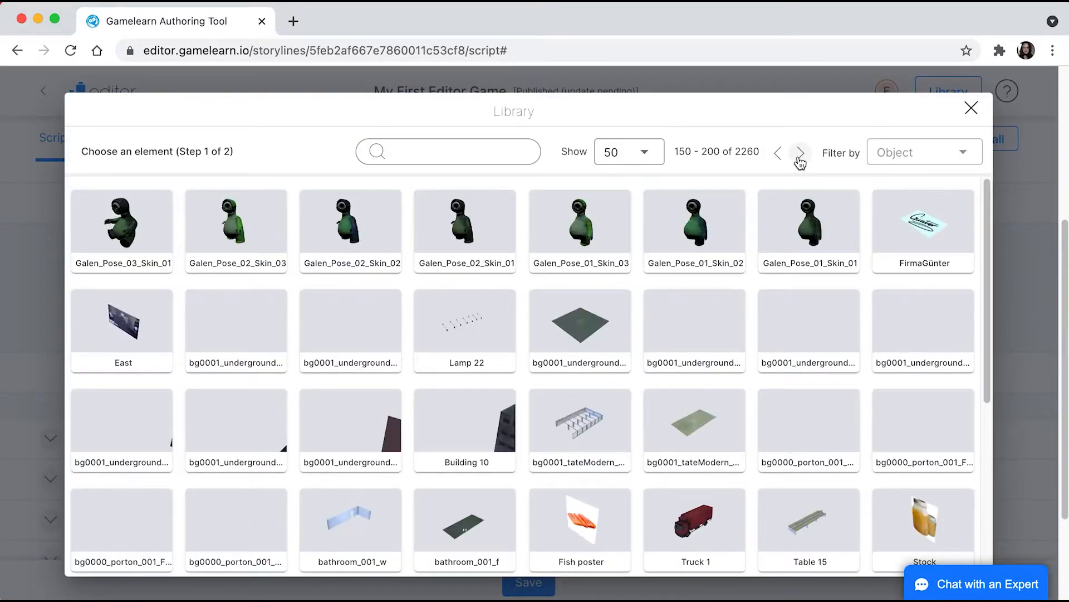
{"action": "left_click", "coordinate": [800, 154]}
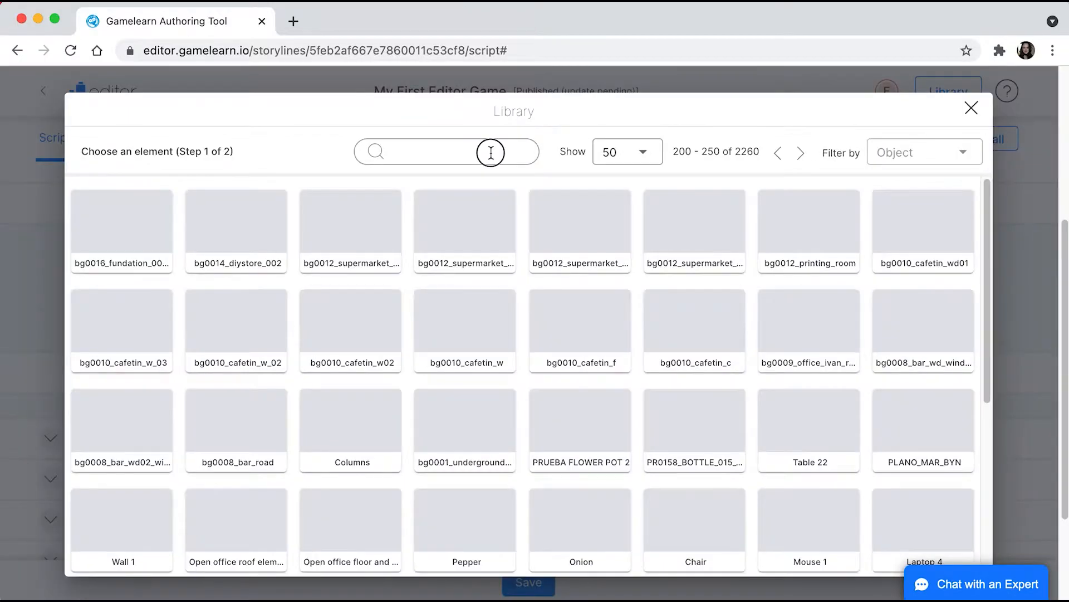
Search the object library for "file" and choose Filing Cabinet 1, continuing to its placement in the scene
{"action": "left_click", "coordinate": [491, 153]}
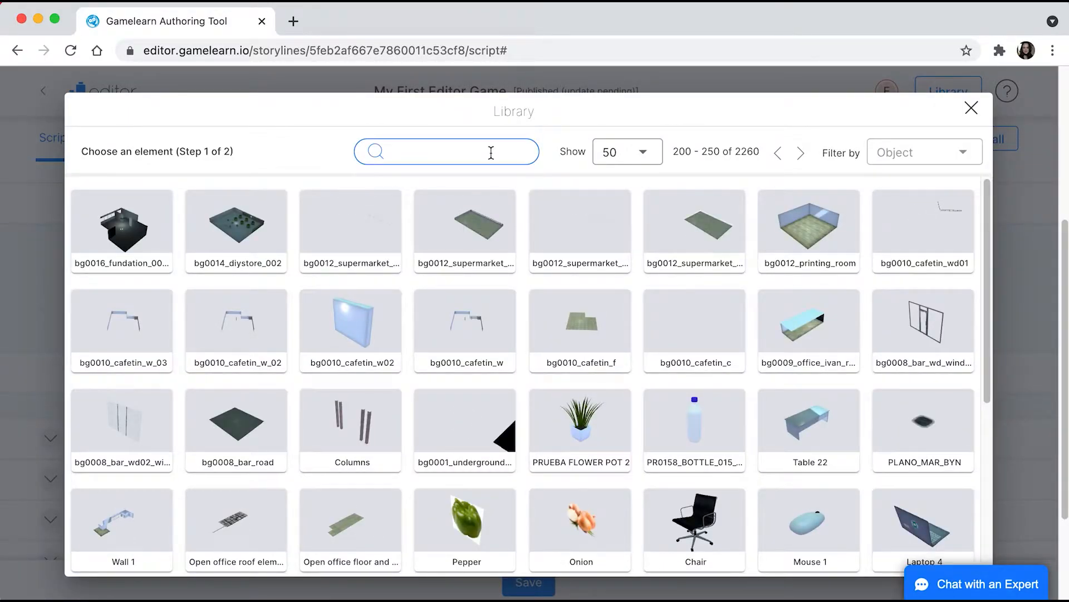
{"action": "type", "text": "f"}
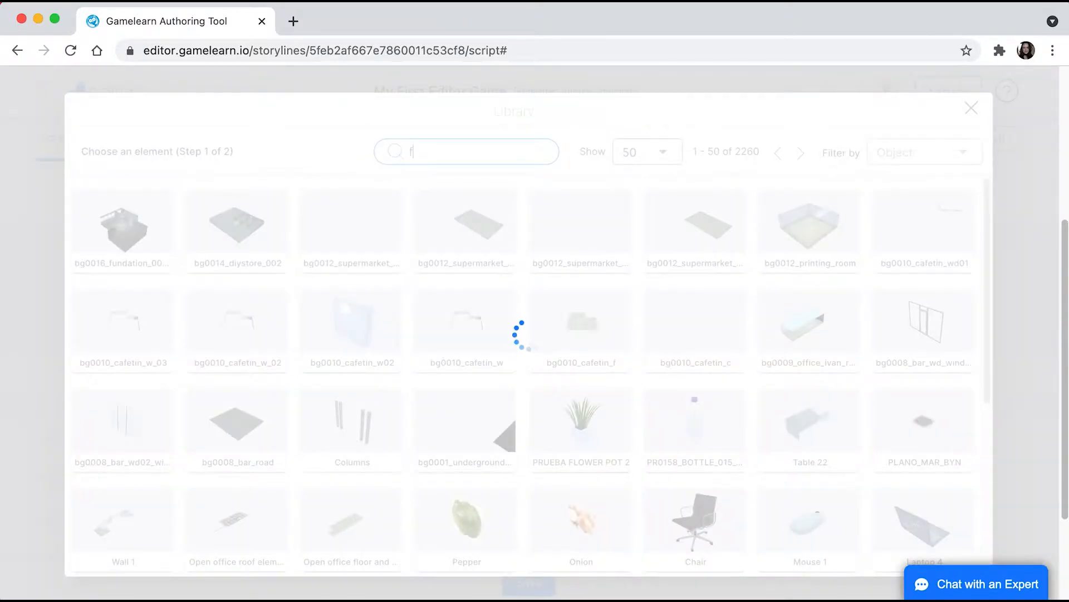
{"action": "type", "text": "ile"}
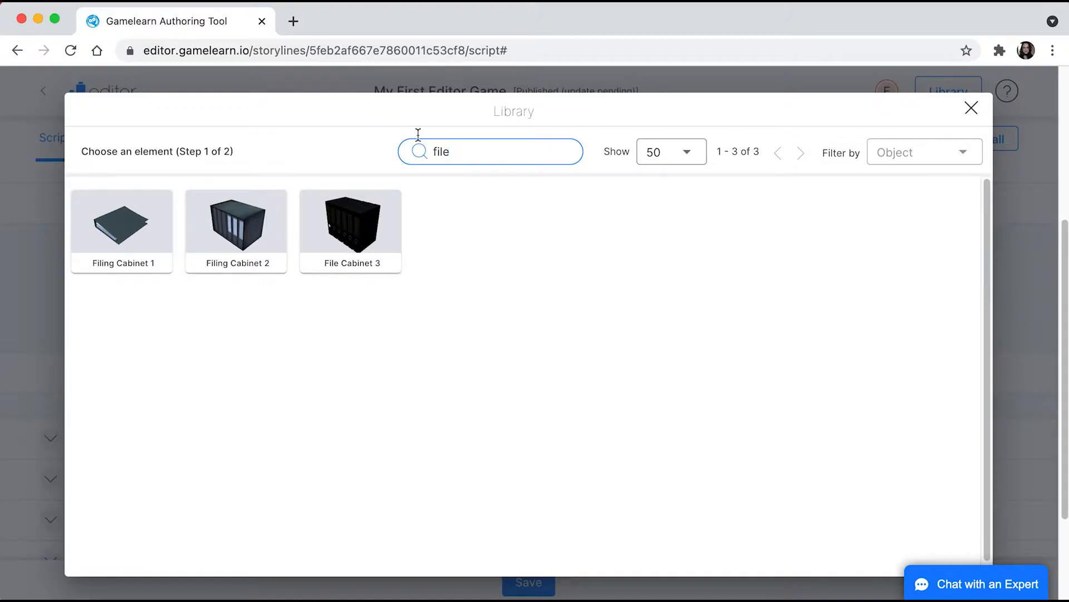
{"action": "left_click", "coordinate": [131, 239]}
{"action": "left_click", "coordinate": [946, 550]}
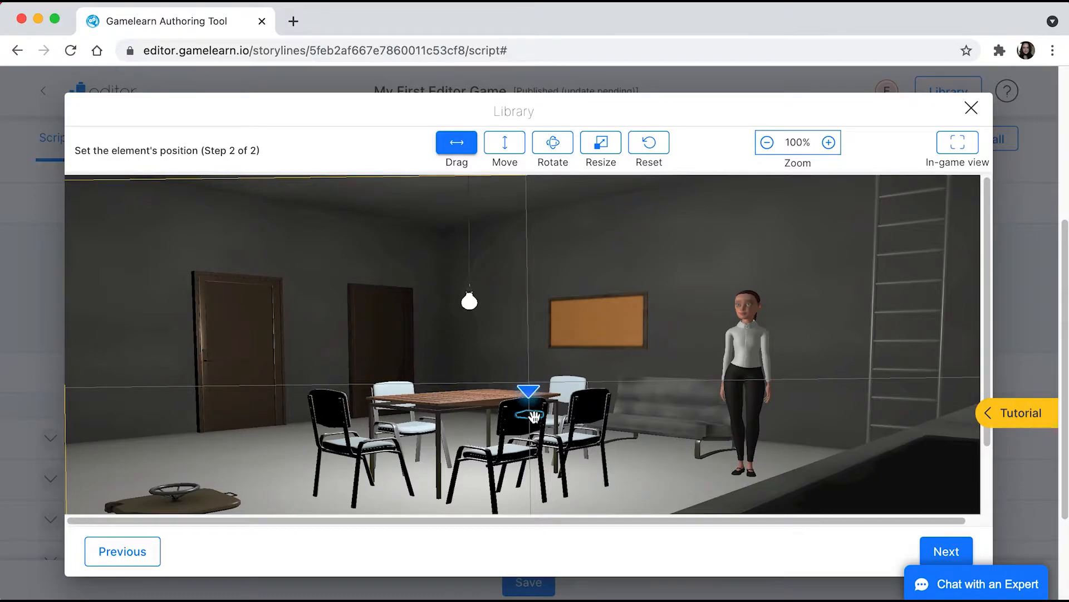
Position the filing object on the tabletop at the end nearer the doors, raising it from the floor, and accept the position
{"action": "left_click_drag", "start_coordinate": [524, 422], "coordinate": [434, 474]}
{"action": "left_click", "coordinate": [505, 142]}
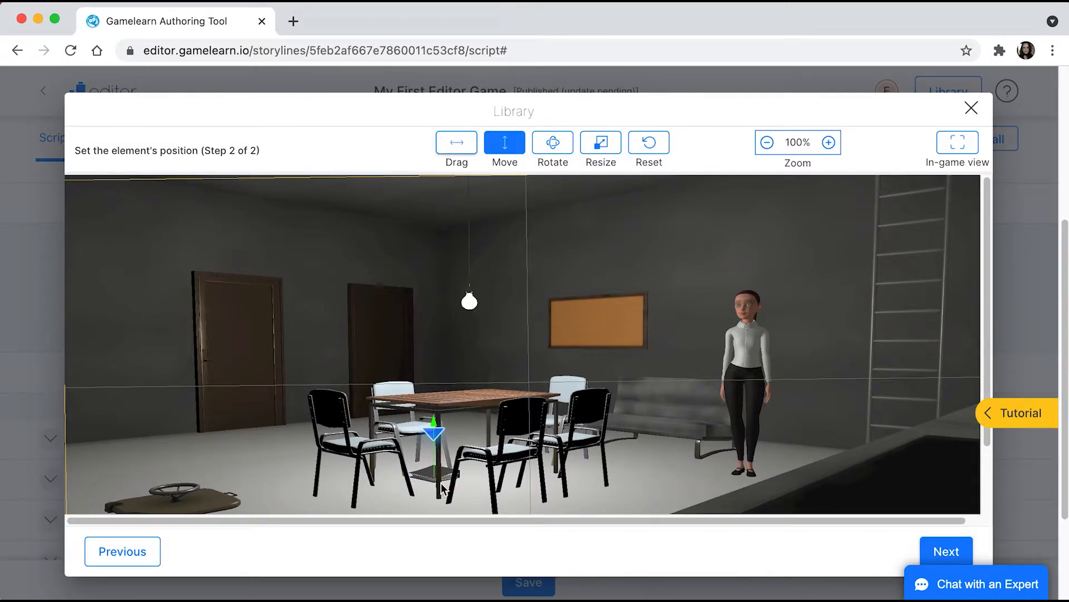
{"action": "left_click_drag", "start_coordinate": [435, 426], "coordinate": [433, 345]}
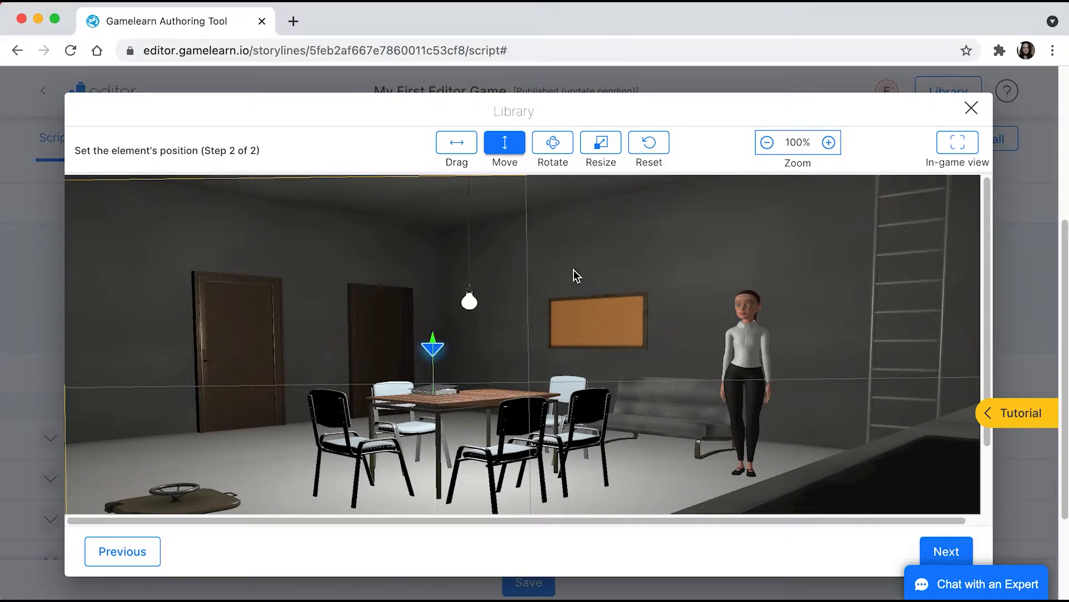
{"action": "left_click", "coordinate": [945, 547]}
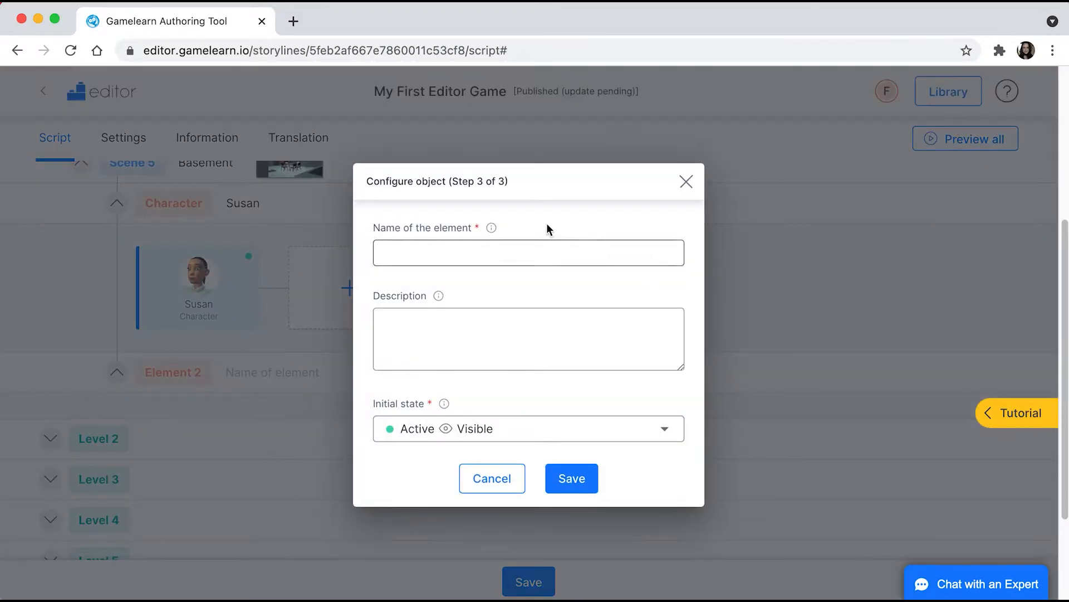
Name the object as a named person's secret file and save it with the Active, Visible initial state
{"action": "left_click", "coordinate": [480, 251]}
{"action": "type", "text": "Steven's secret file"}
{"action": "left_click", "coordinate": [582, 491]}
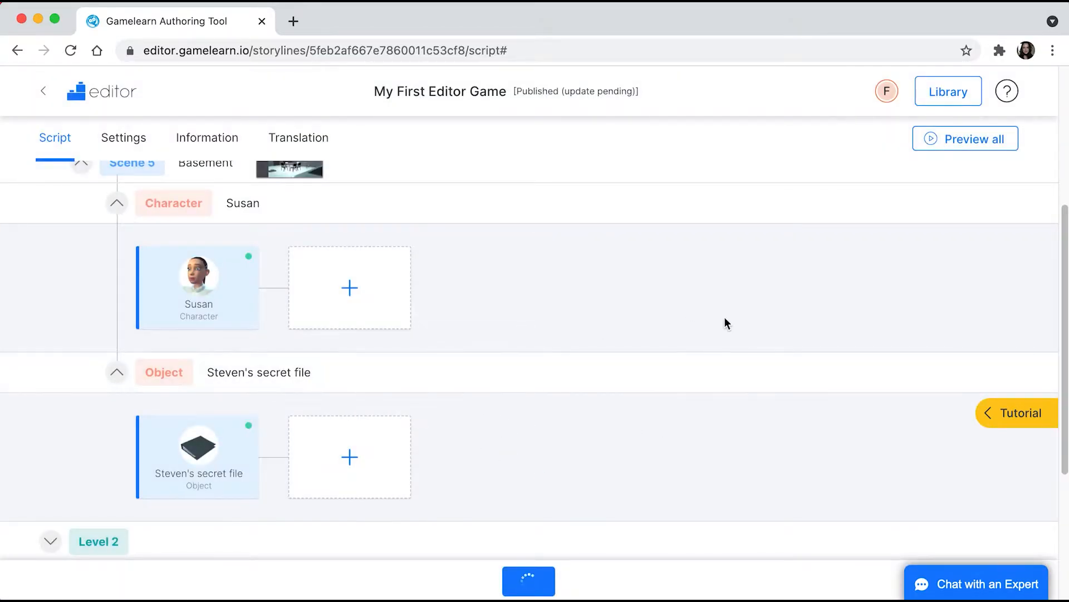
Add a poster element to the Basement scene using the Logo plane.jpeg image and continue to its placement
{"action": "scroll", "coordinate": [862, 220], "scroll_direction": "up", "scroll_amount": 1}
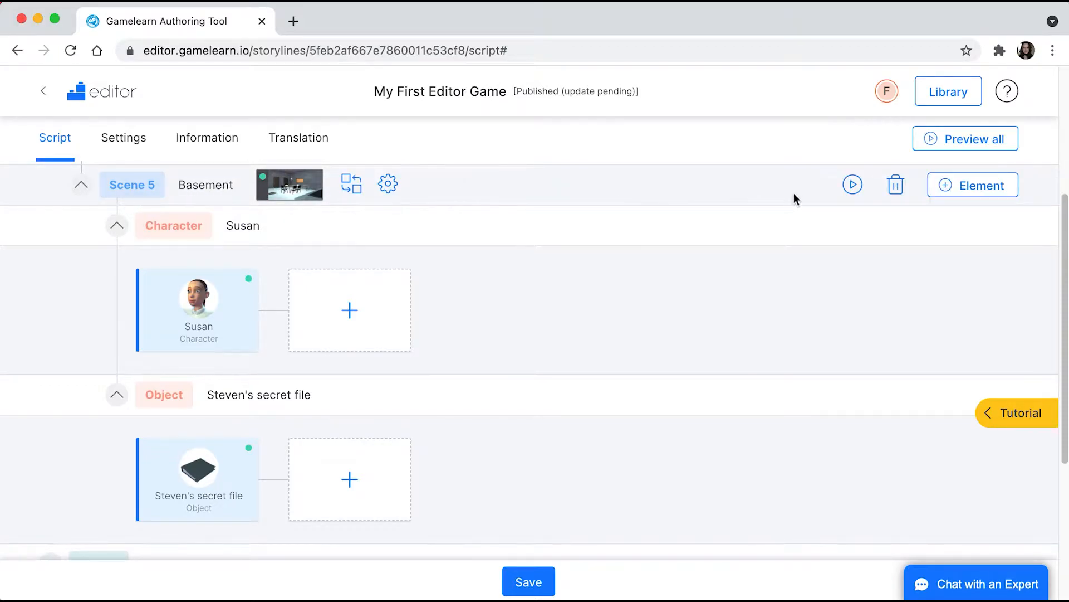
{"action": "left_click", "coordinate": [974, 200]}
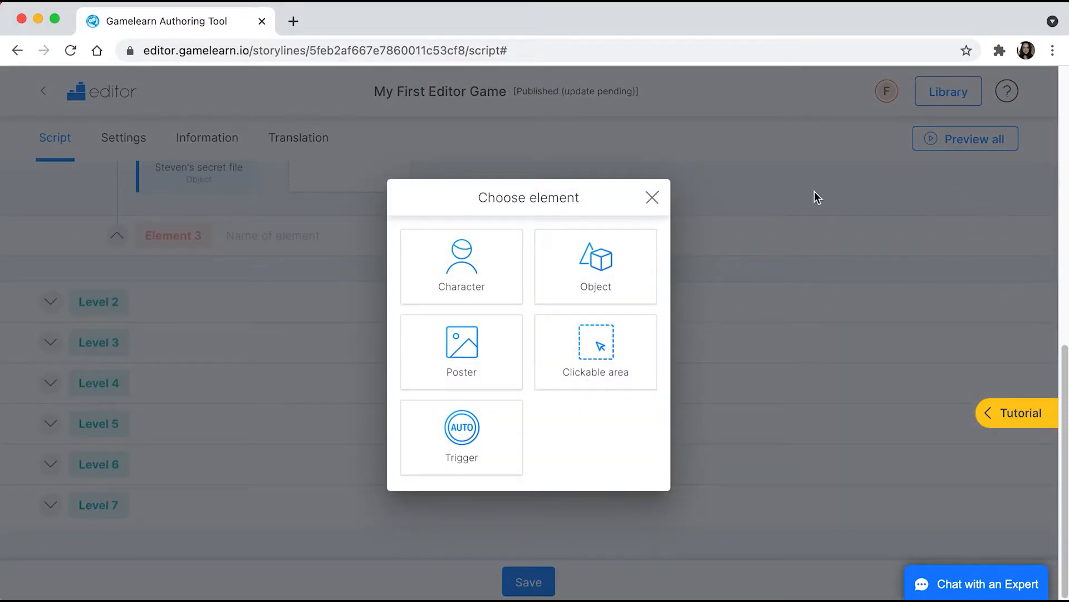
{"action": "left_click", "coordinate": [498, 349]}
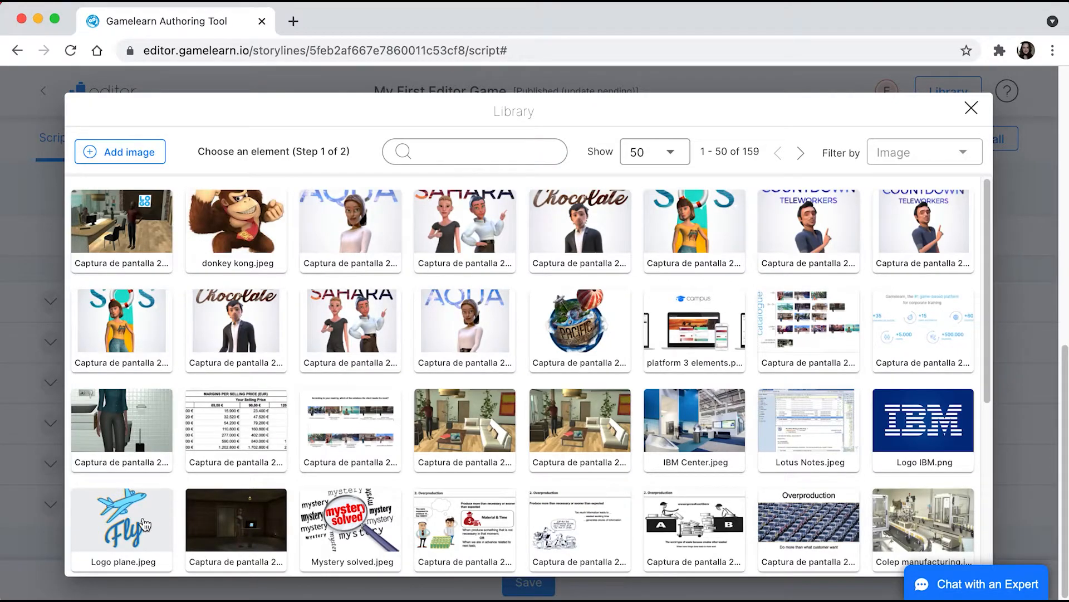
{"action": "left_click", "coordinate": [129, 525]}
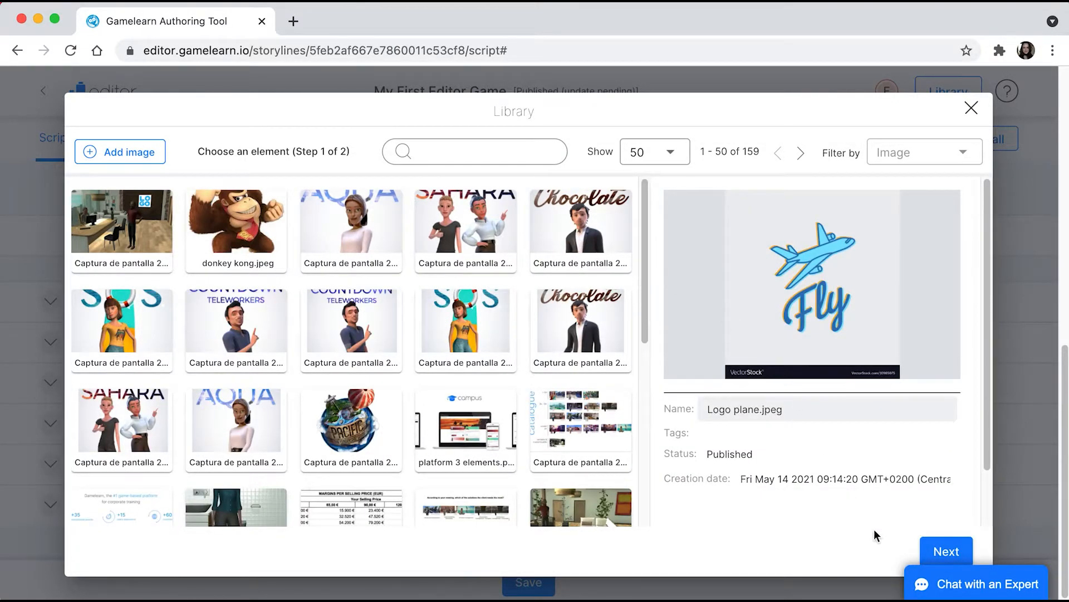
{"action": "left_click", "coordinate": [947, 551]}
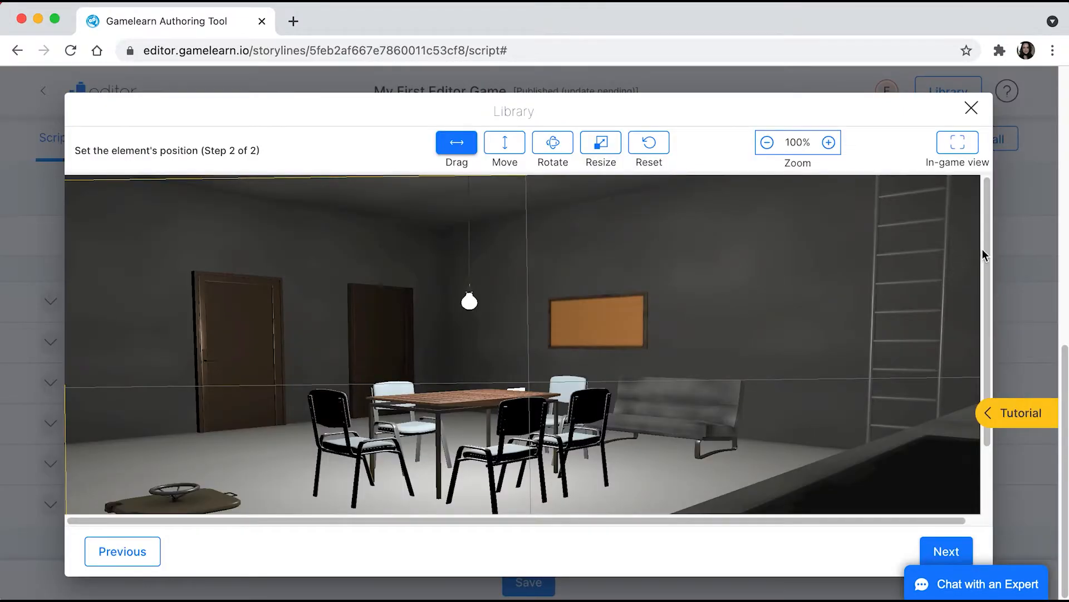
Move the poster beneath the hanging light bulb and raise it above the table
{"action": "left_click_drag", "start_coordinate": [987, 241], "coordinate": [988, 249]}
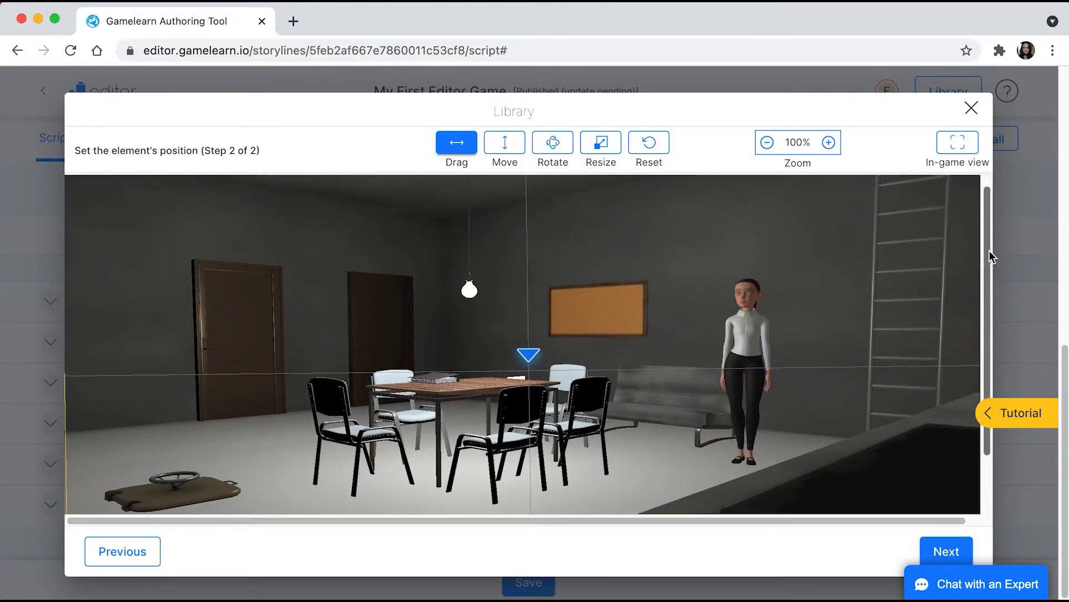
{"action": "left_click_drag", "start_coordinate": [530, 361], "coordinate": [537, 359]}
{"action": "left_click", "coordinate": [953, 146]}
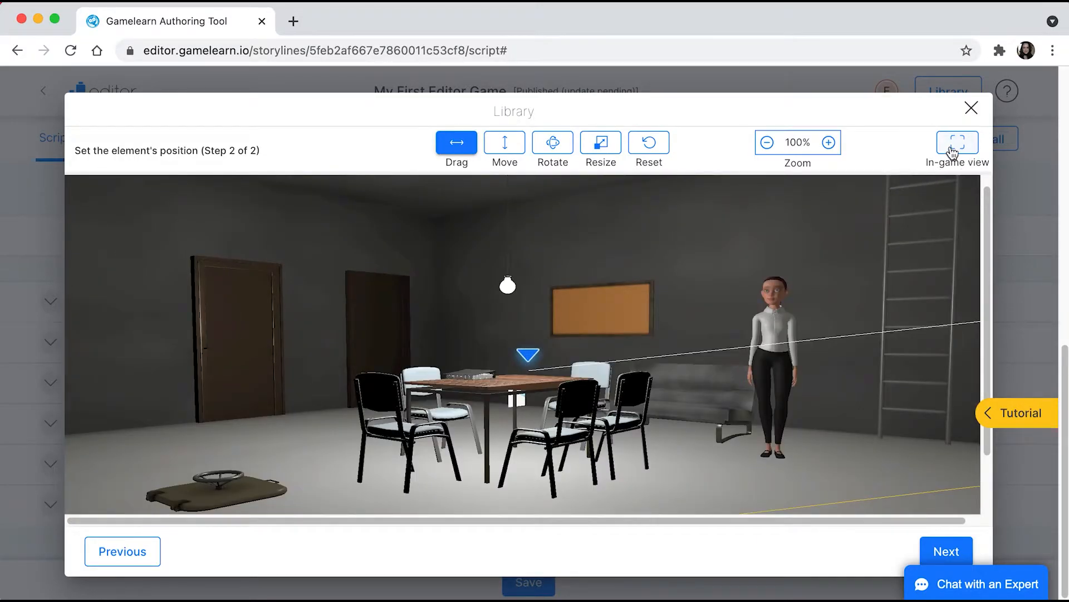
{"action": "mouse_move", "coordinate": [520, 394]}
{"action": "left_mouse_down"}
{"action": "mouse_move", "coordinate": [517, 367]}
{"action": "mouse_move", "coordinate": [501, 361]}
{"action": "mouse_move", "coordinate": [463, 440]}
{"action": "mouse_move", "coordinate": [460, 422]}
{"action": "left_mouse_up"}
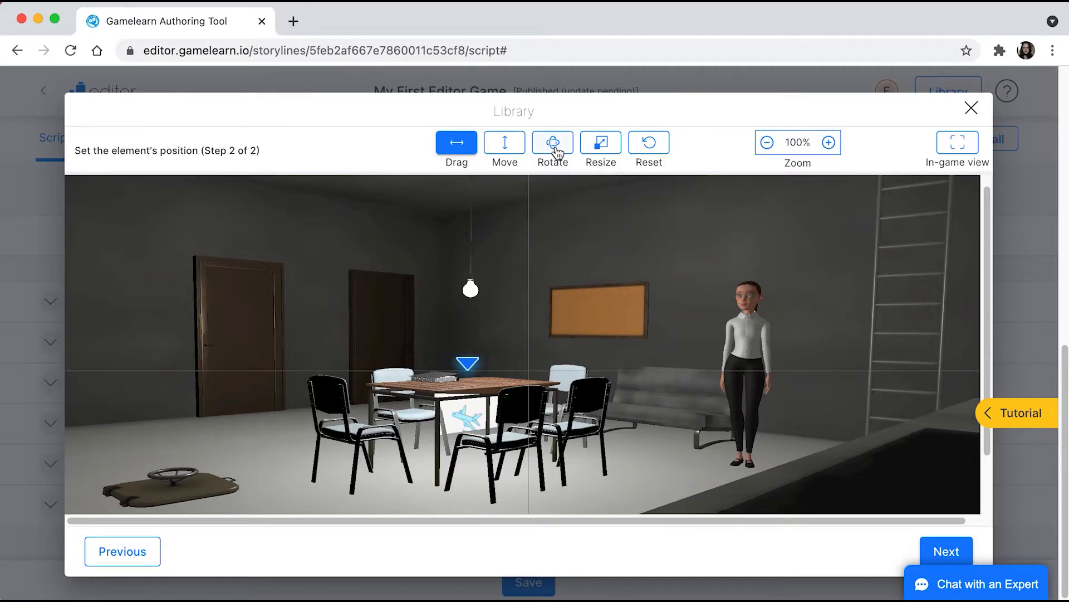
{"action": "left_click", "coordinate": [521, 146]}
{"action": "left_click_drag", "start_coordinate": [470, 365], "coordinate": [474, 251]}
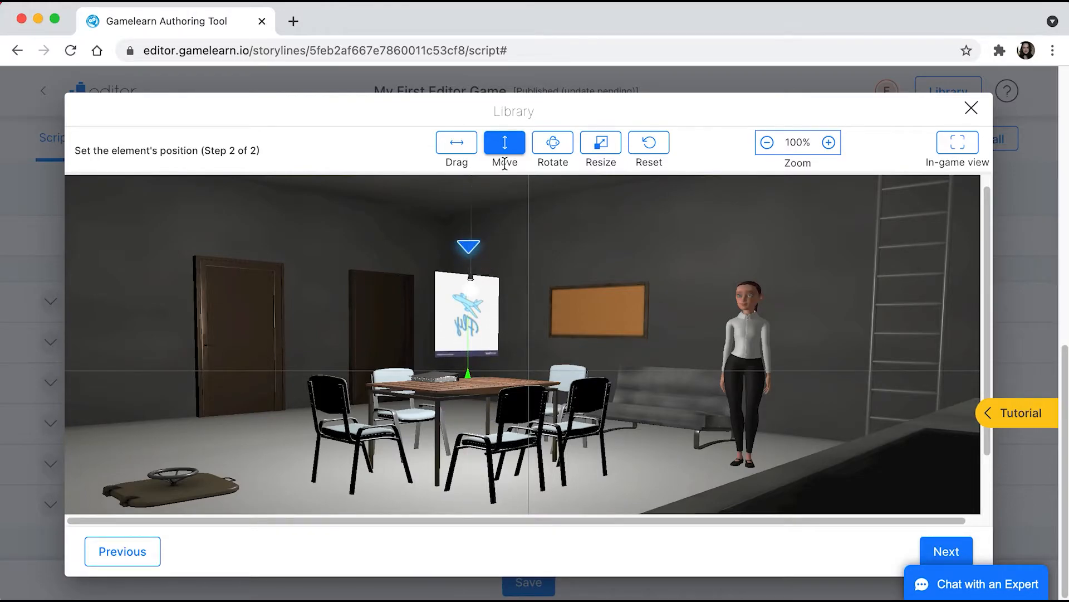
Shift the poster slightly toward the corkboard and rotate it so the Fly logo reads correctly from the front
{"action": "left_click", "coordinate": [554, 145]}
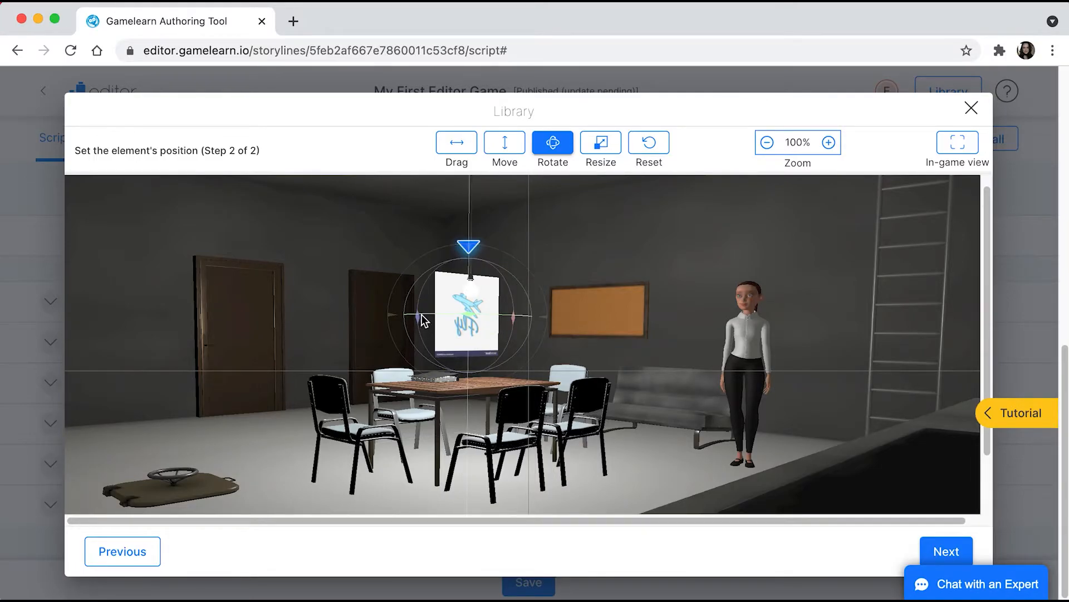
{"action": "left_click_drag", "start_coordinate": [474, 319], "coordinate": [432, 313]}
{"action": "left_click", "coordinate": [456, 142]}
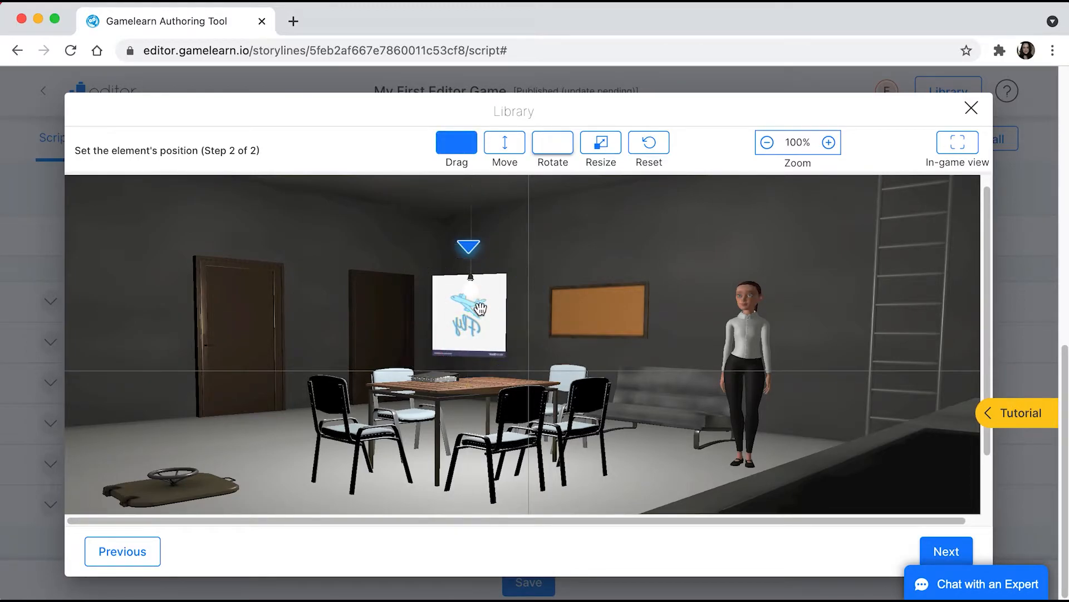
{"action": "mouse_move", "coordinate": [500, 302]}
{"action": "left_mouse_down"}
{"action": "mouse_move", "coordinate": [496, 289]}
{"action": "mouse_move", "coordinate": [492, 310]}
{"action": "mouse_move", "coordinate": [475, 317]}
{"action": "mouse_move", "coordinate": [501, 313]}
{"action": "left_mouse_up"}
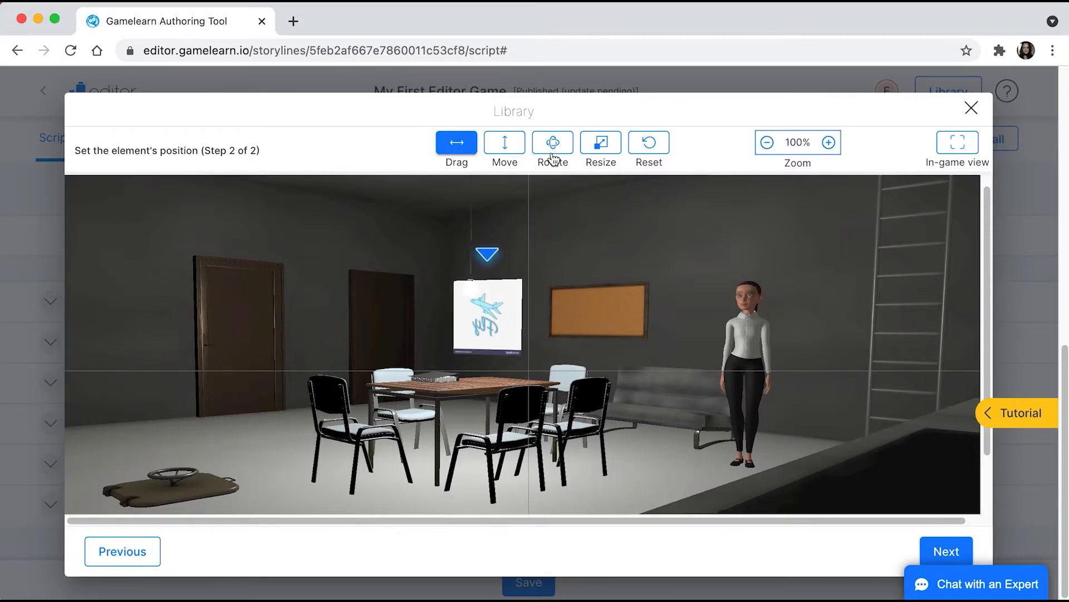
{"action": "left_click", "coordinate": [553, 144]}
{"action": "left_click_drag", "start_coordinate": [467, 319], "coordinate": [563, 318]}
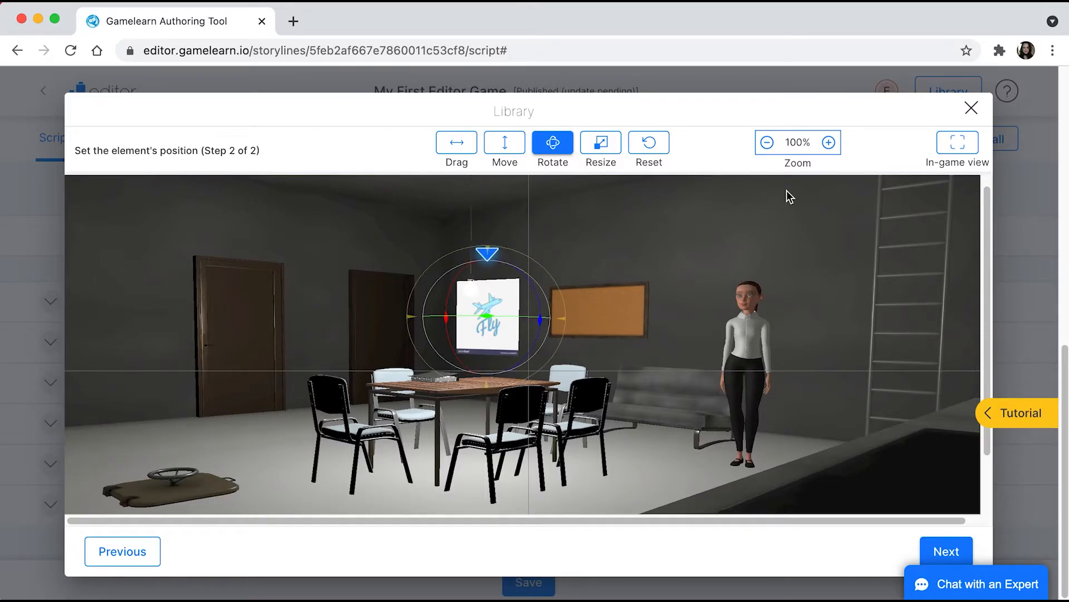
Accept the poster's position, name it Logo, and save it with the Active, Visible initial state
{"action": "left_click", "coordinate": [957, 553]}
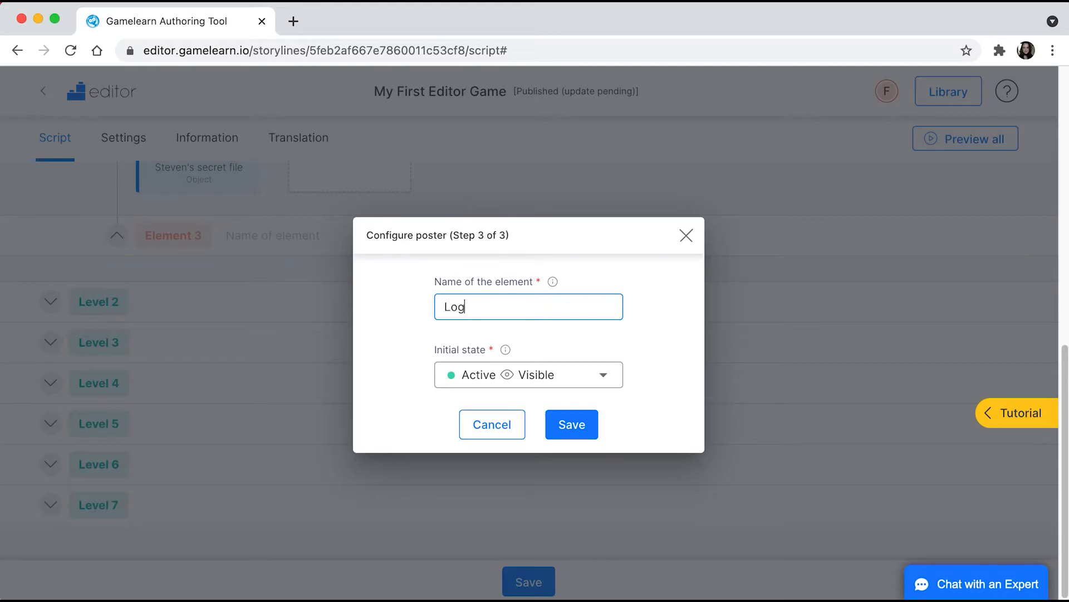
{"action": "left_click", "coordinate": [582, 432]}
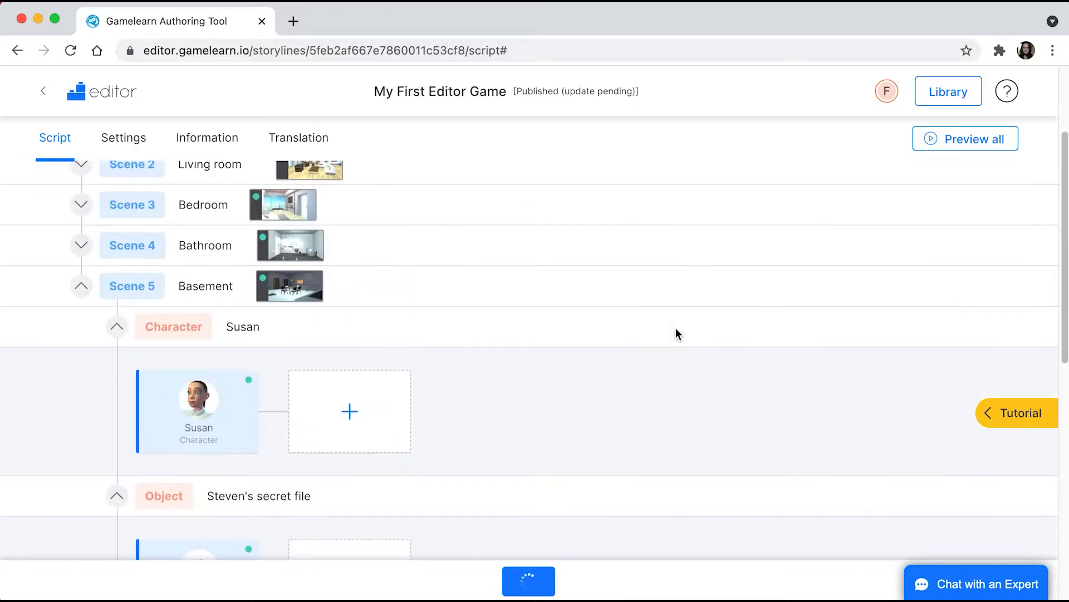
Add a clickable area element to the Basement scene
{"action": "scroll", "coordinate": [677, 328], "scroll_direction": "up", "scroll_amount": 1}
{"action": "mouse_move", "coordinate": [904, 317]}
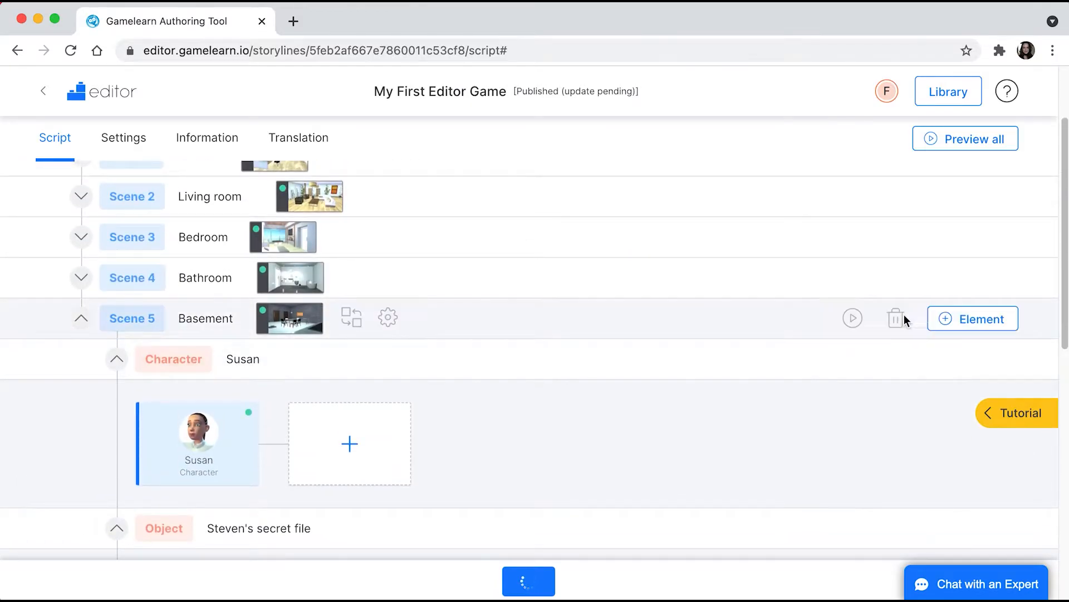
{"action": "left_click", "coordinate": [970, 325]}
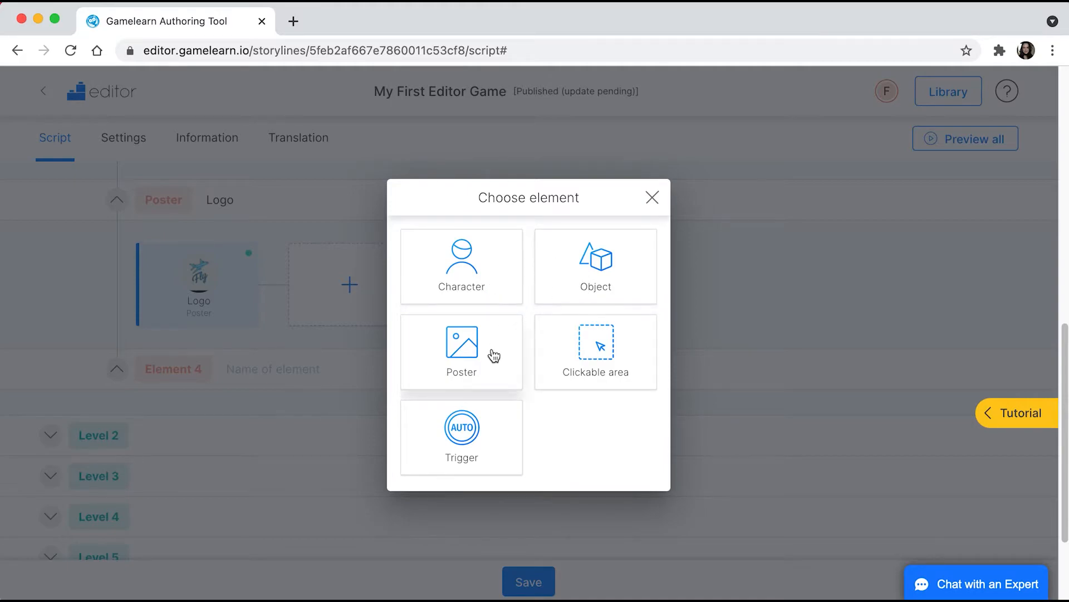
{"action": "left_click", "coordinate": [616, 353]}
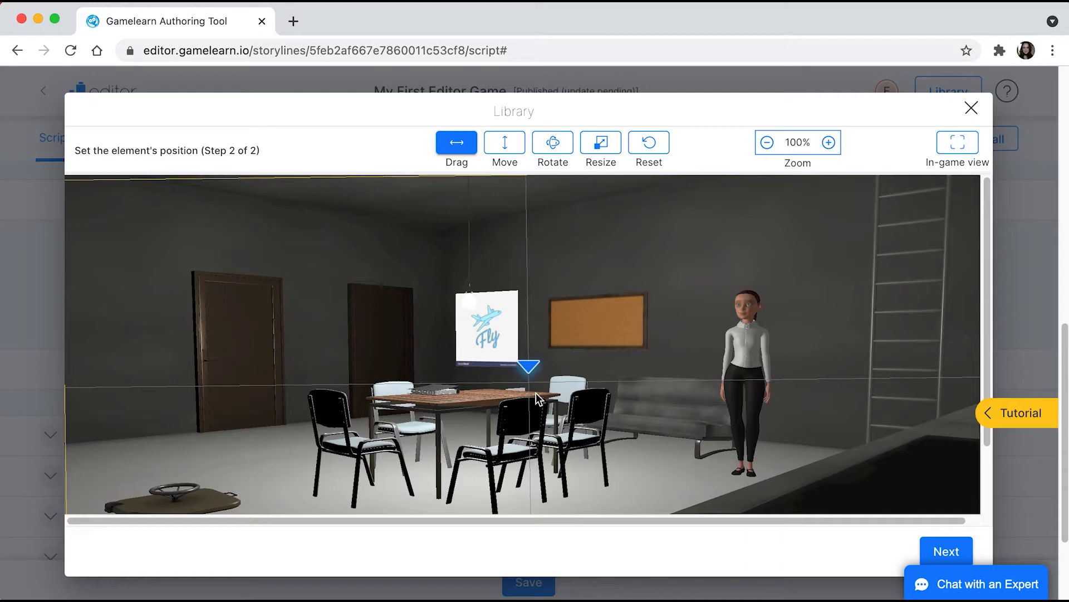
Place the clickable area over the door nearest the floor hatch and stretch it vertically to cover the whole door
{"action": "mouse_move", "coordinate": [530, 409]}
{"action": "left_mouse_down"}
{"action": "mouse_move", "coordinate": [296, 439]}
{"action": "mouse_move", "coordinate": [246, 428]}
{"action": "left_mouse_up"}
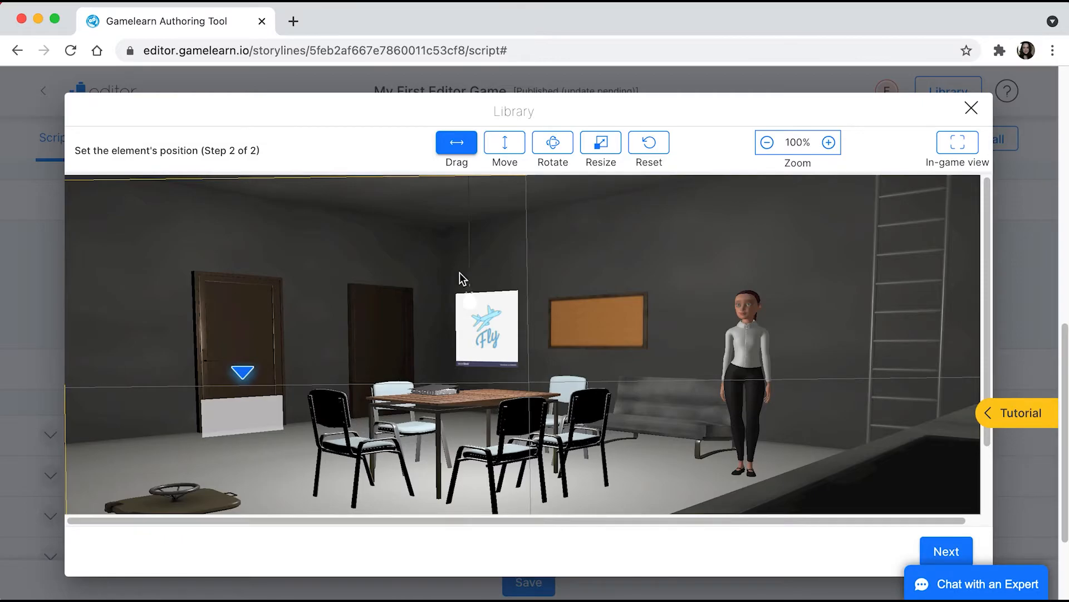
{"action": "left_click", "coordinate": [507, 146]}
{"action": "left_click_drag", "start_coordinate": [241, 374], "coordinate": [241, 302]}
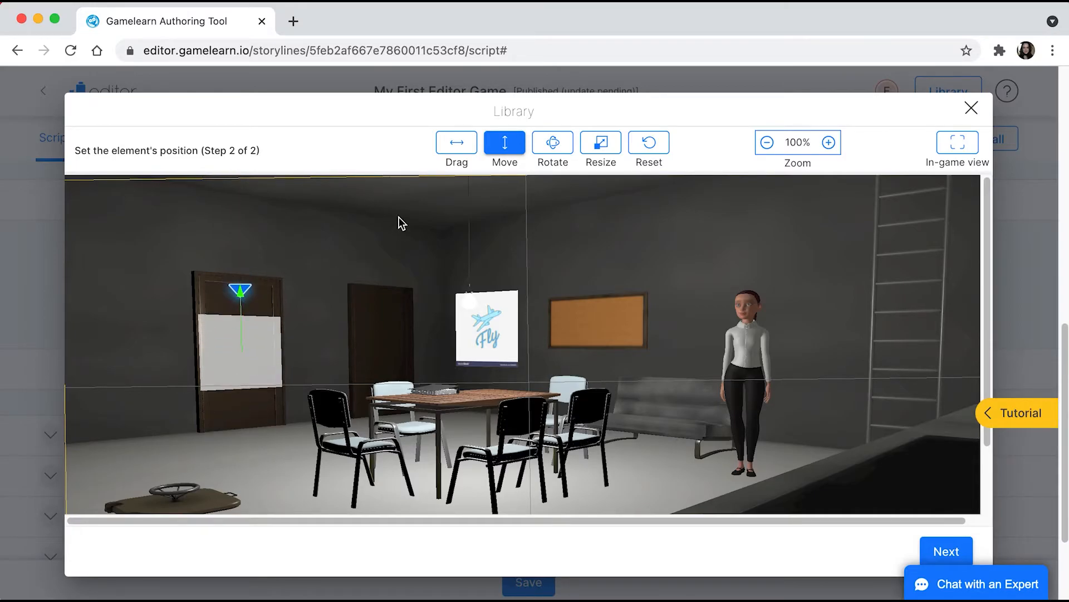
{"action": "left_click", "coordinate": [609, 152]}
{"action": "left_click_drag", "start_coordinate": [243, 310], "coordinate": [240, 255]}
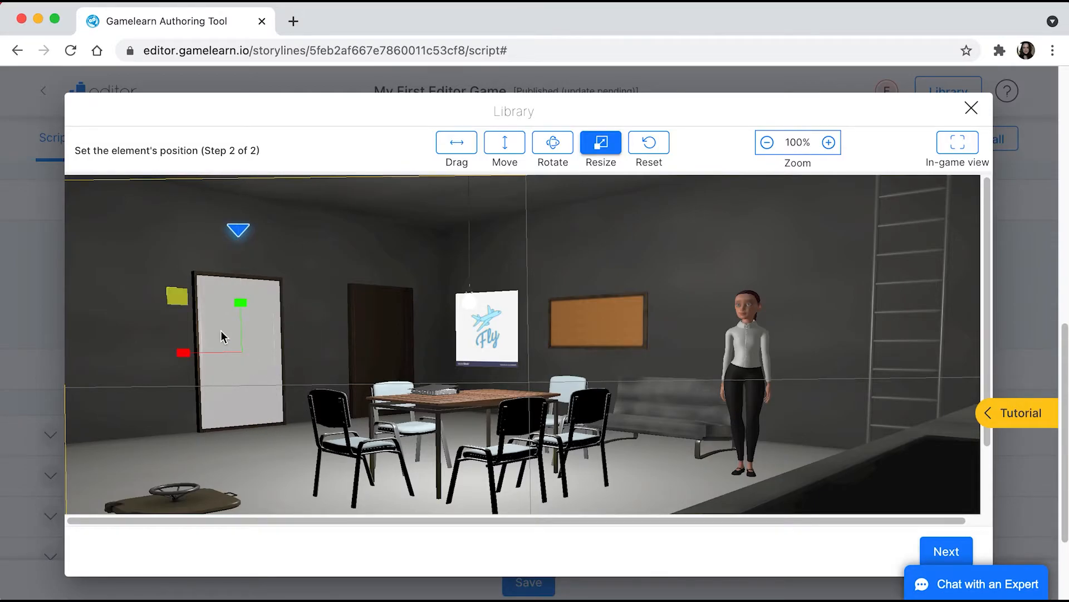
Accept the clickable area's position, name it CA Door 1, and save it with the Active initial state
{"action": "left_click", "coordinate": [936, 544]}
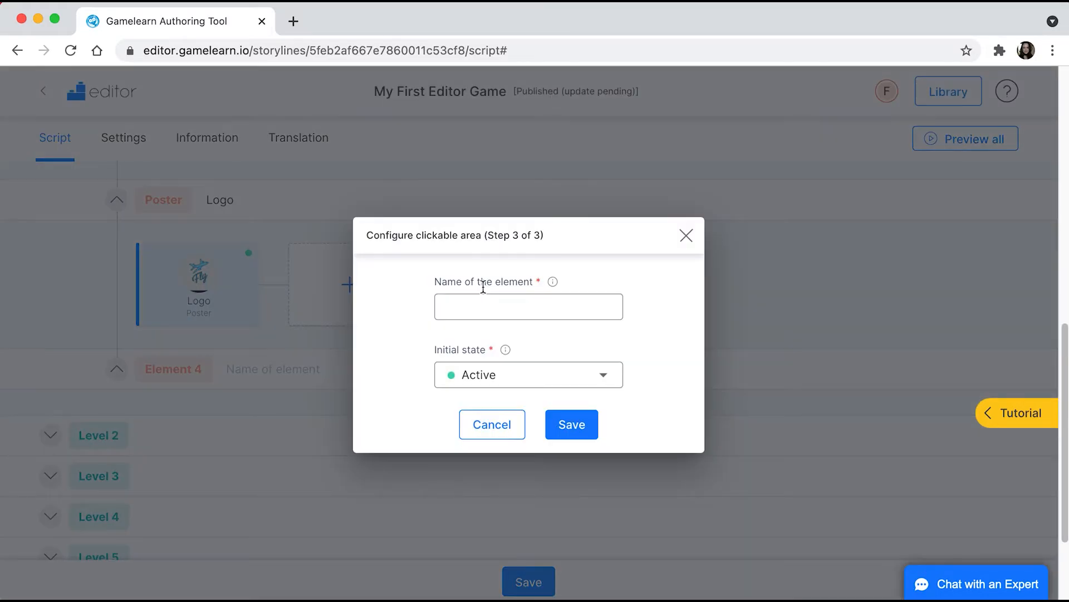
{"action": "left_click", "coordinate": [500, 317]}
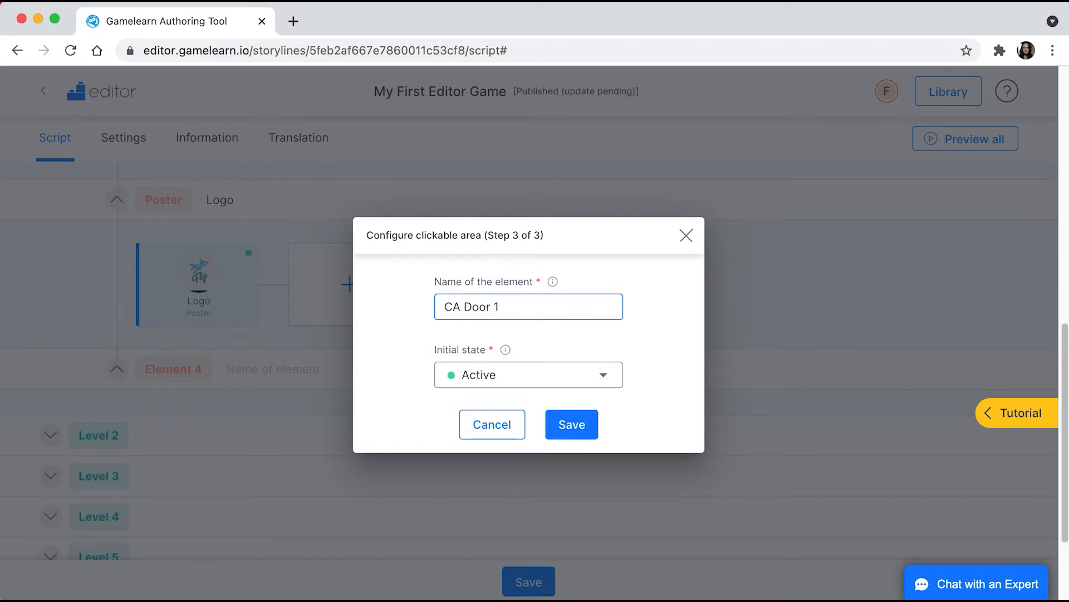
{"action": "left_click", "coordinate": [567, 433]}
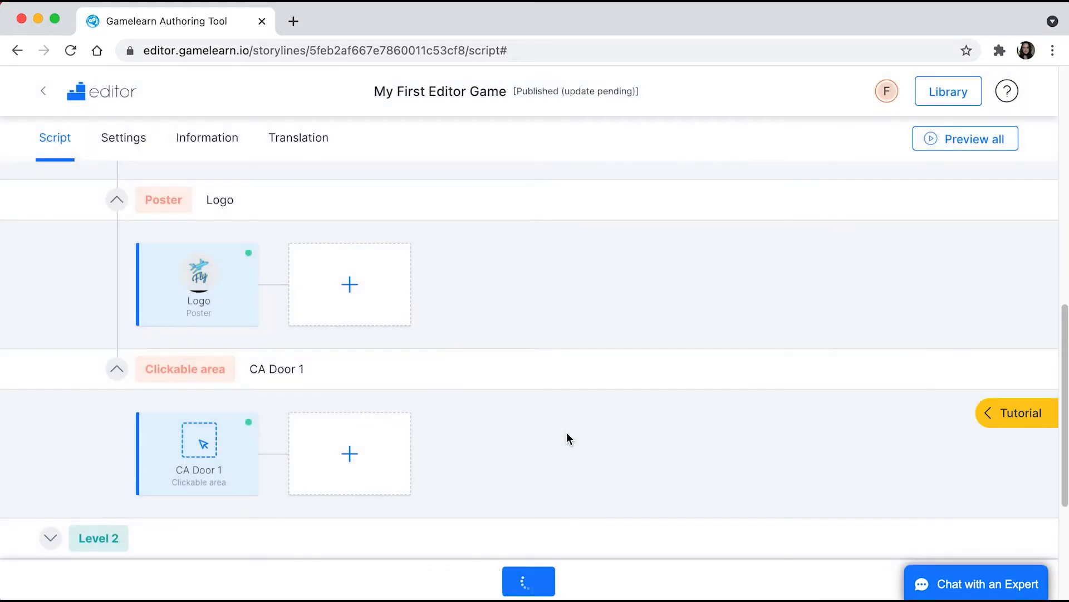
Start a Change scene building block for CA Door 1 and name it Go to Office
{"action": "mouse_move", "coordinate": [202, 458]}
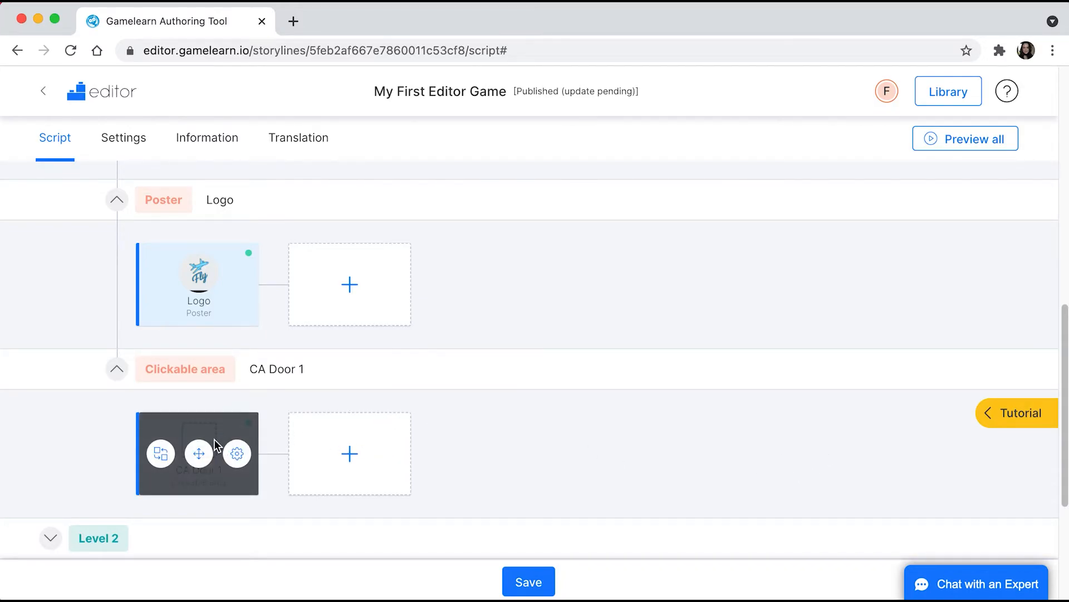
{"action": "left_click", "coordinate": [358, 460]}
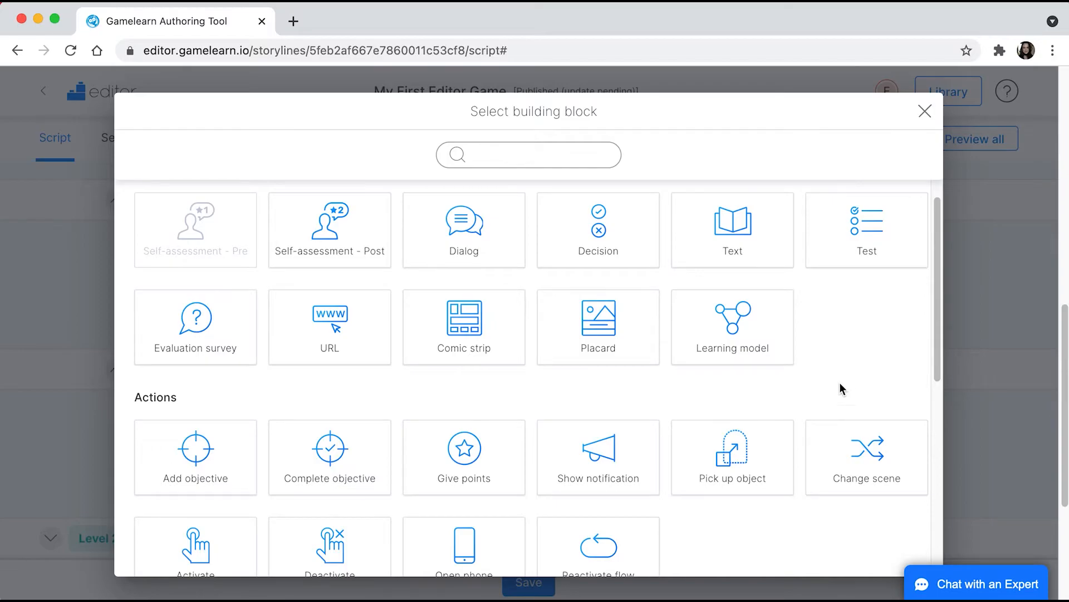
{"action": "left_click", "coordinate": [869, 460]}
{"action": "left_click", "coordinate": [329, 248]}
{"action": "left_click", "coordinate": [328, 251]}
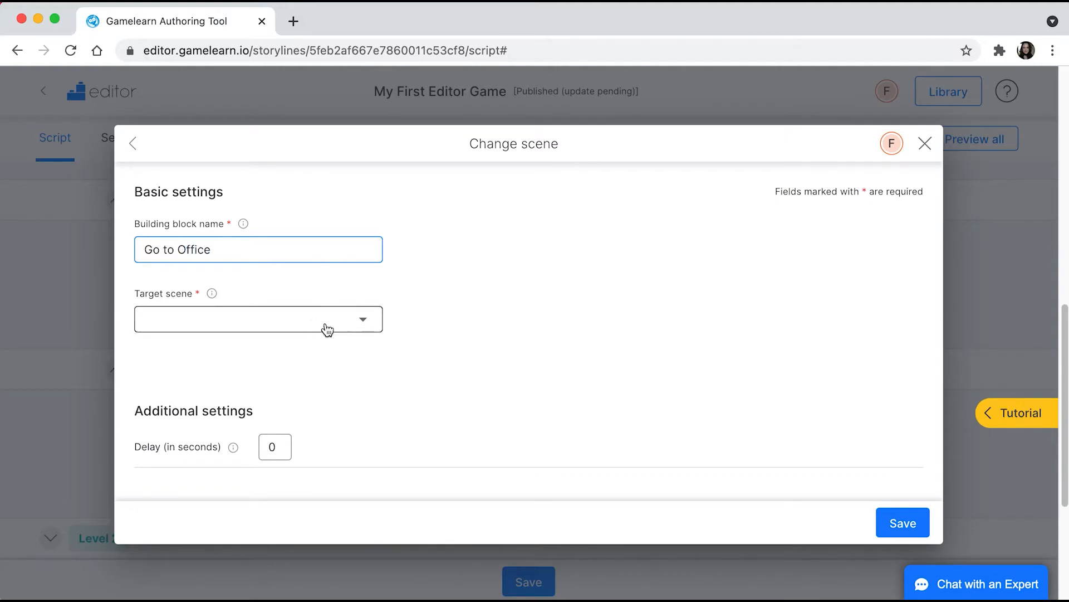
Set the target scene of the Change scene block to Office
{"action": "left_click", "coordinate": [346, 327]}
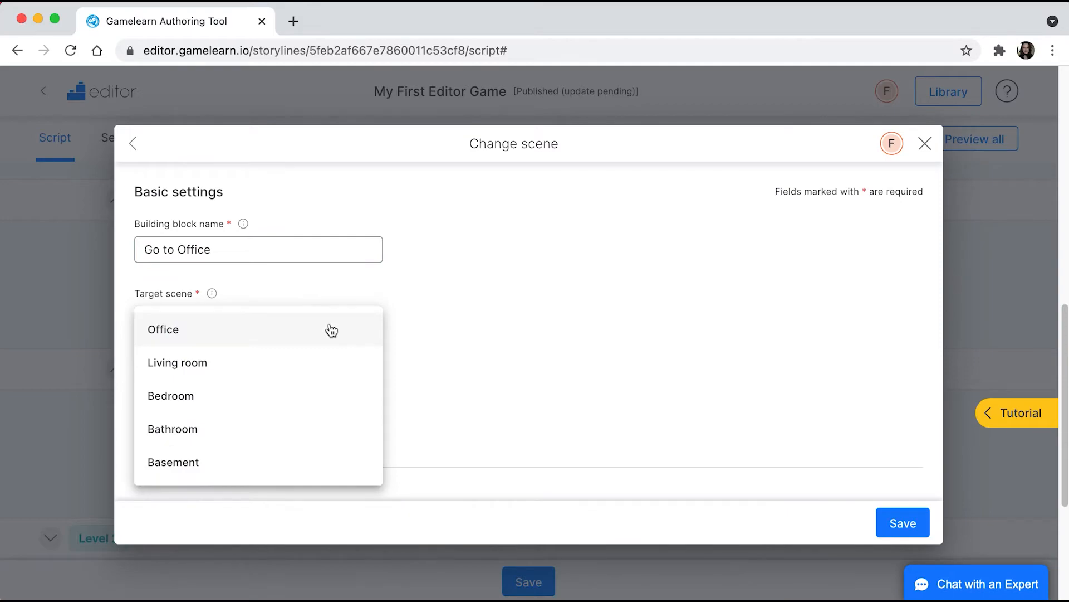
{"action": "left_click", "coordinate": [177, 333]}
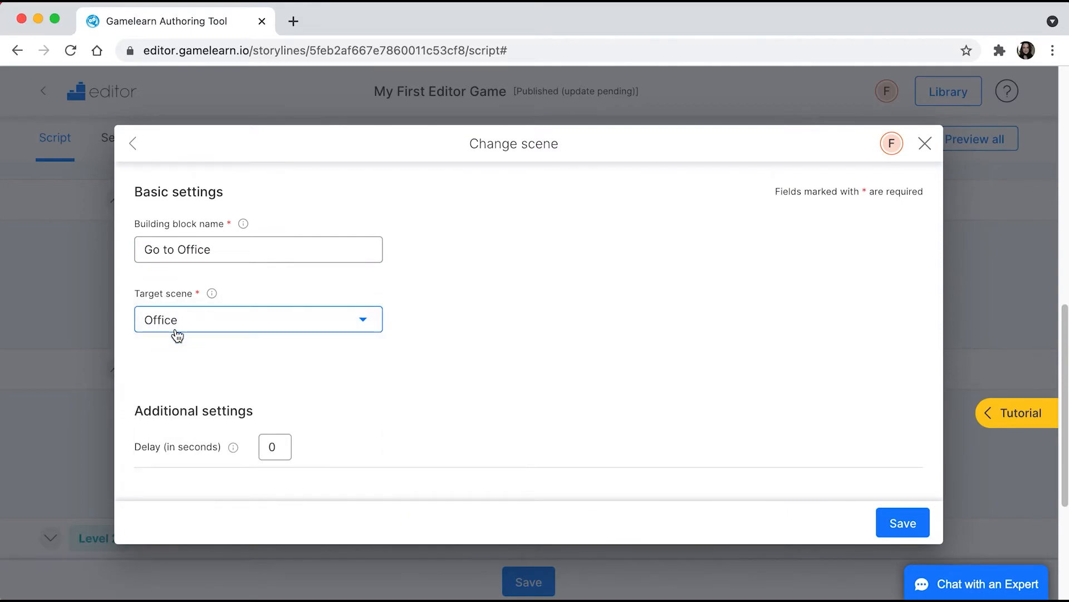
{"action": "left_click", "coordinate": [218, 337]}
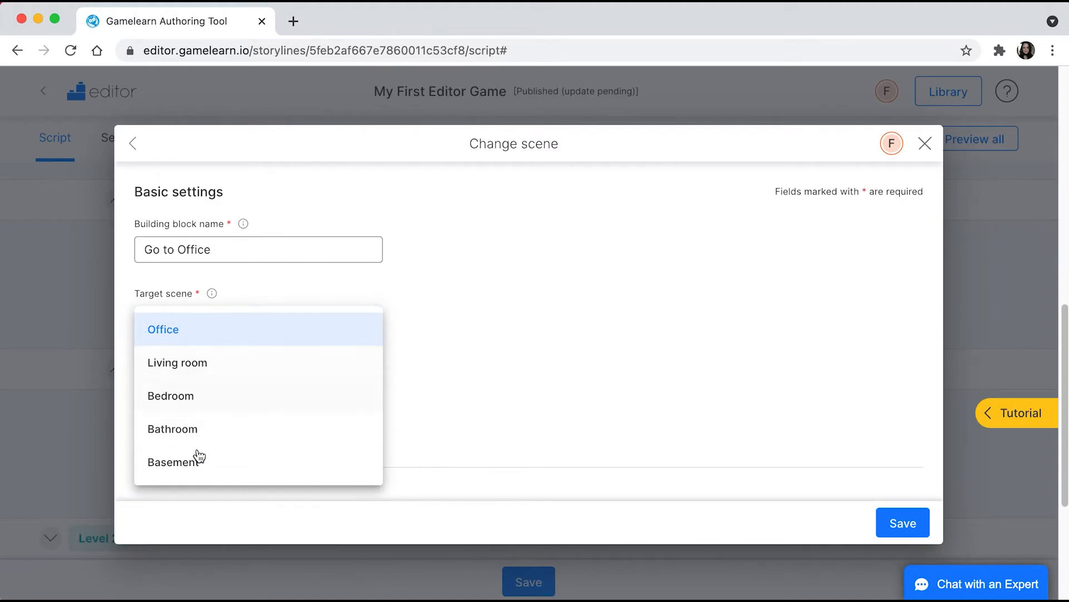
{"action": "left_click", "coordinate": [169, 332]}
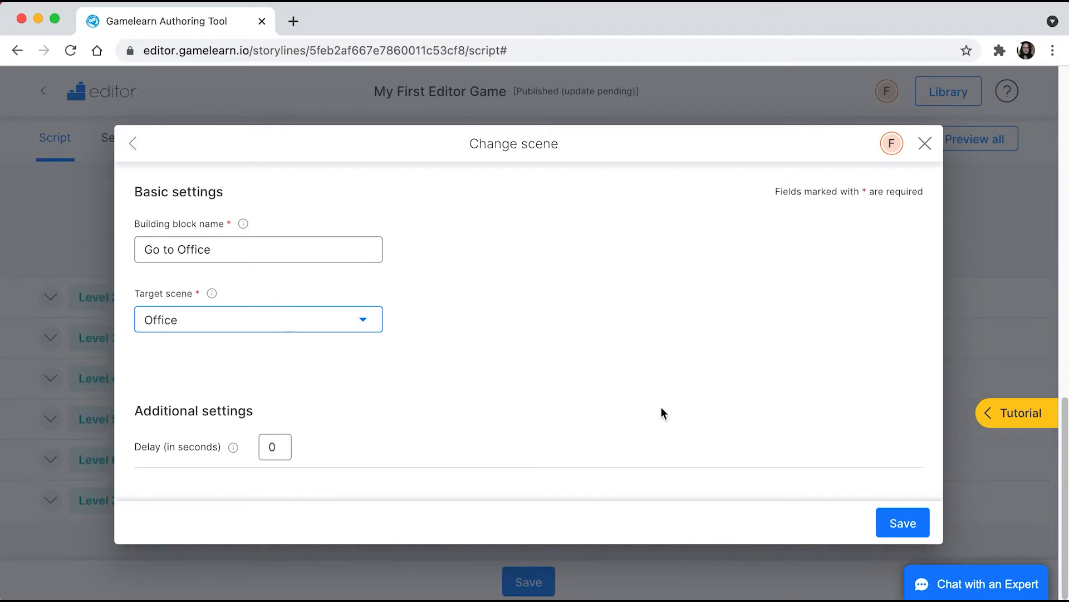
Save the Go to Office Change scene block for CA Door 1
{"action": "left_click", "coordinate": [913, 527]}
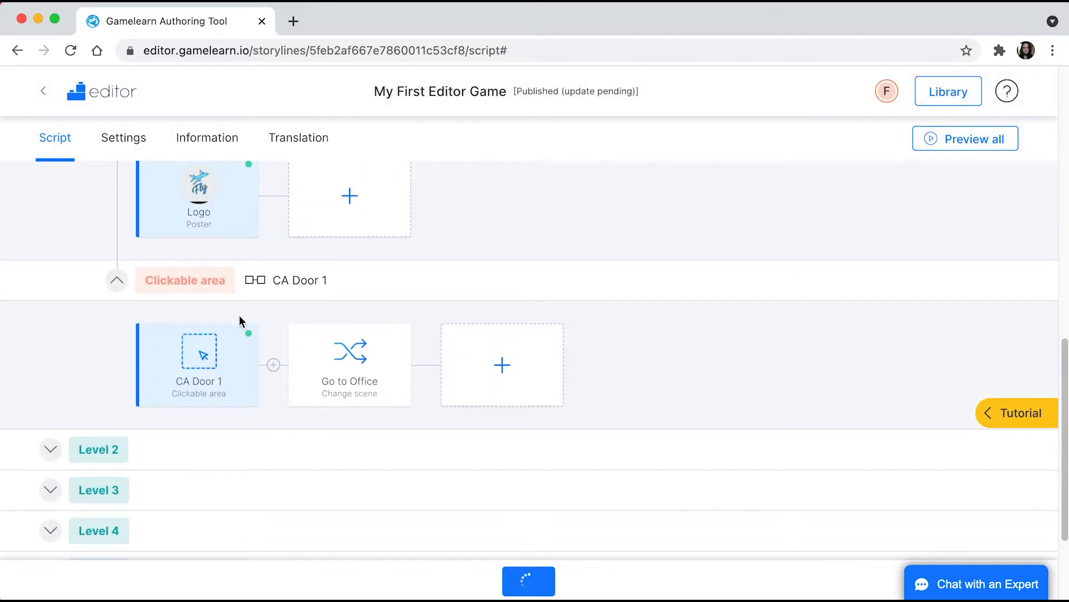
{"action": "mouse_move", "coordinate": [351, 377]}
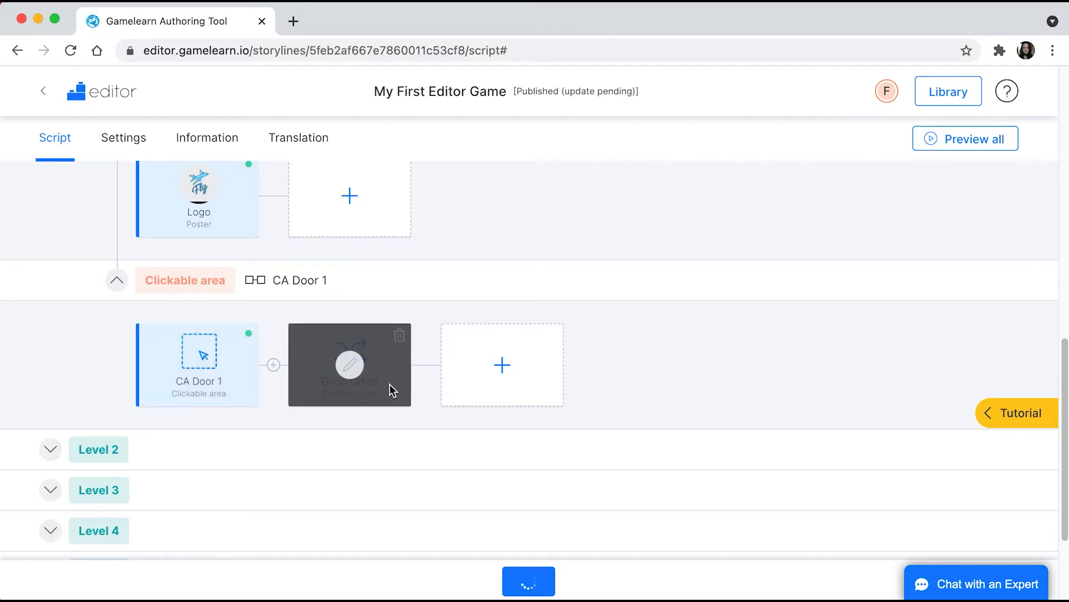
Add a Trigger element named Welcome to the Basement scene and save it
{"action": "scroll", "coordinate": [623, 363], "scroll_direction": "up", "scroll_amount": 5}
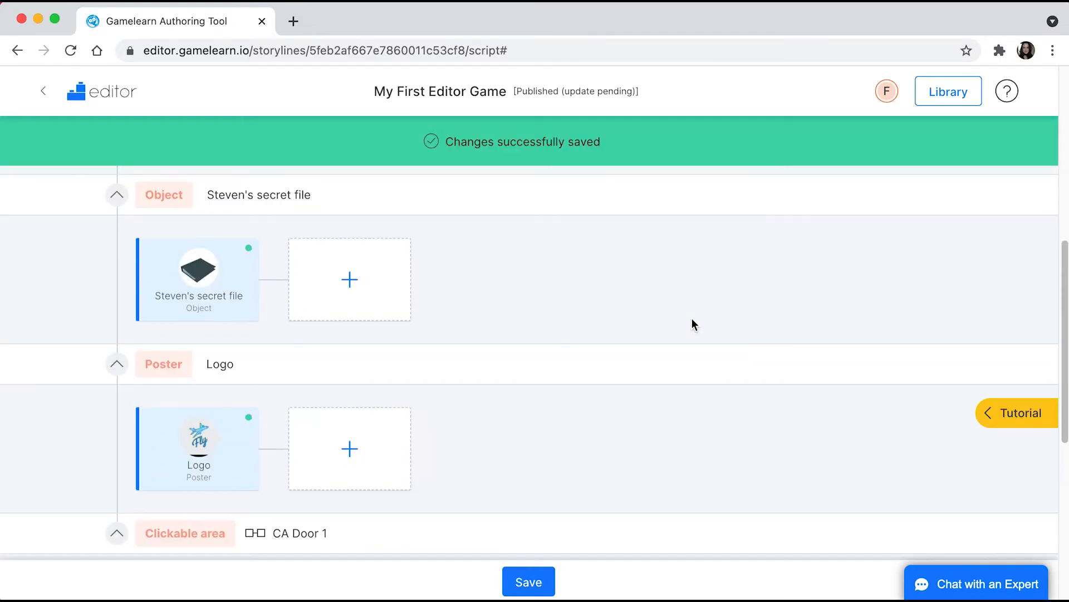
{"action": "scroll", "coordinate": [691, 319], "scroll_direction": "up", "scroll_amount": 5}
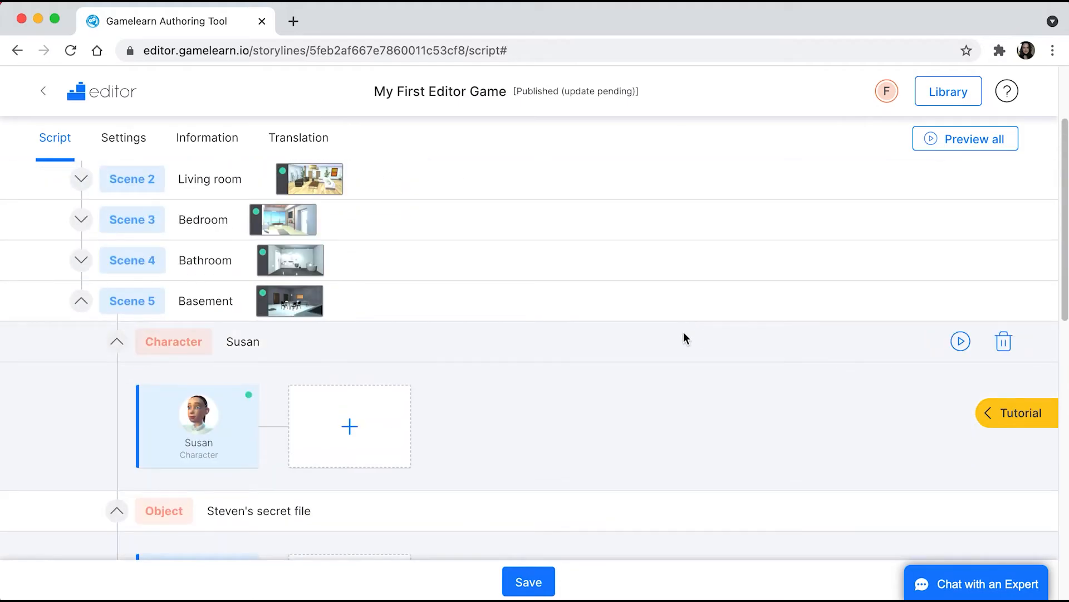
{"action": "mouse_move", "coordinate": [910, 312]}
{"action": "left_click", "coordinate": [975, 306]}
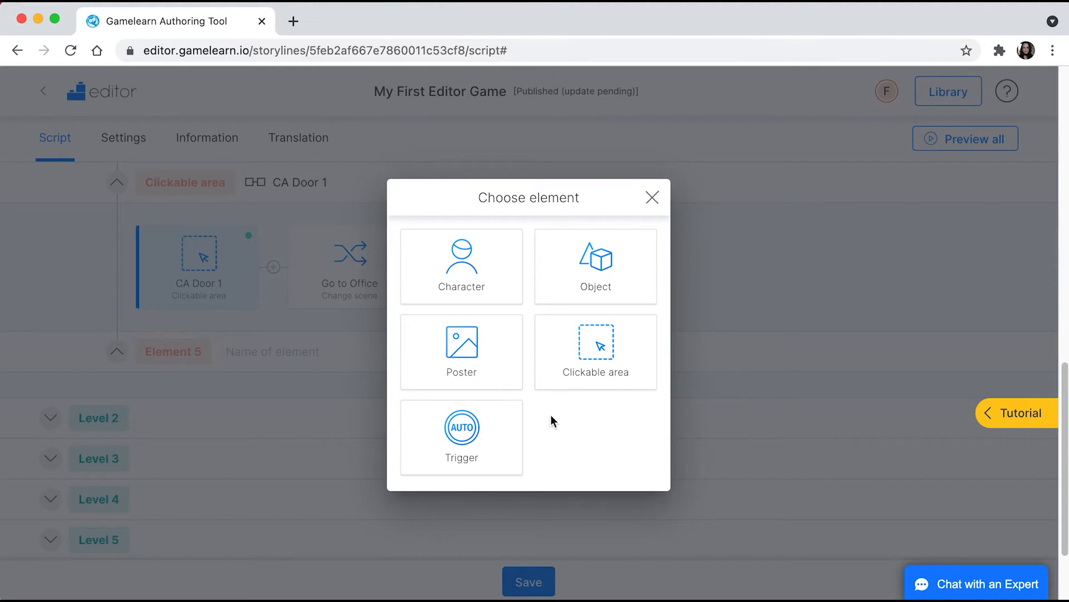
{"action": "left_click", "coordinate": [498, 439]}
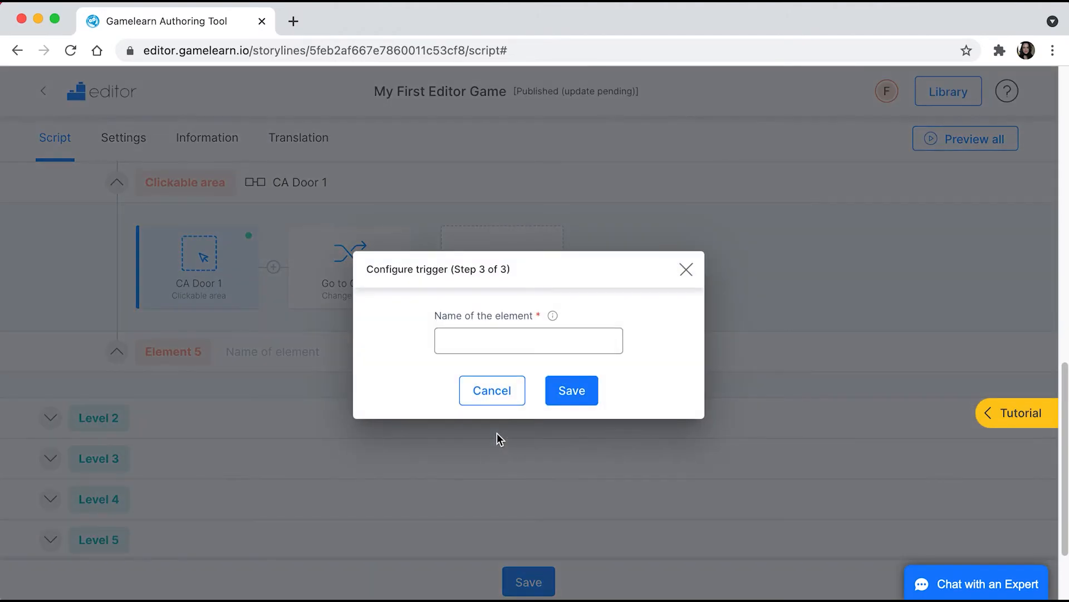
{"action": "left_click", "coordinate": [503, 346]}
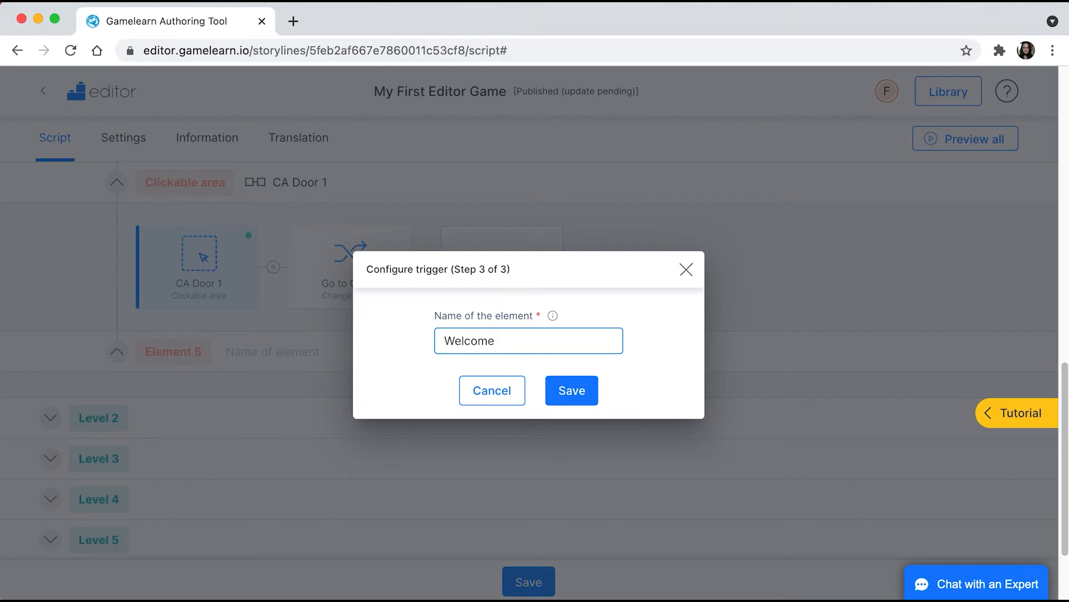
{"action": "type", "text": "Welcome"}
{"action": "left_click", "coordinate": [573, 384]}
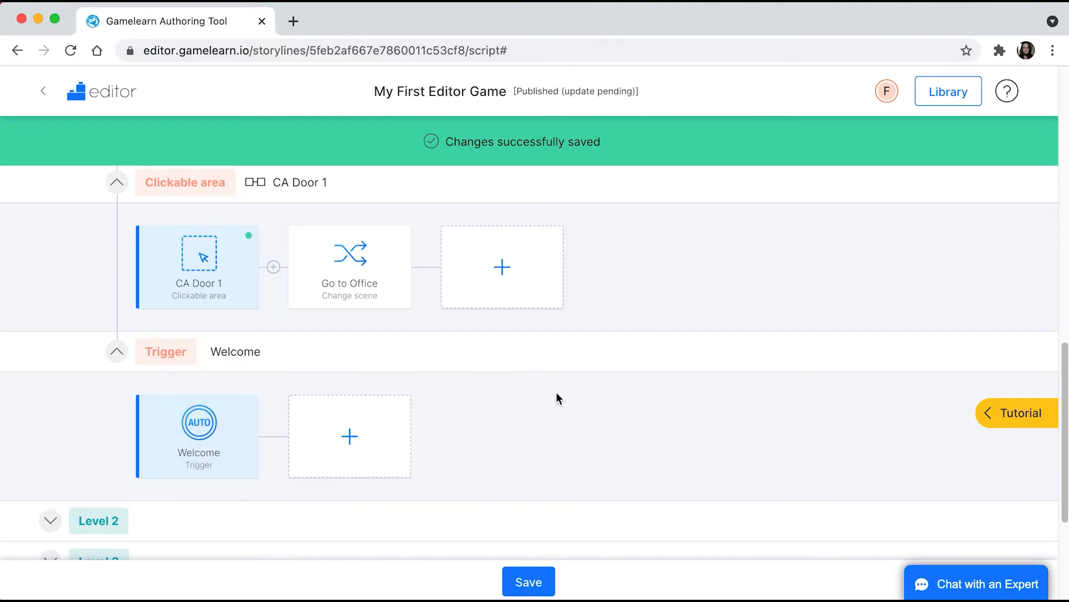
Collapse the Basement scene's character, object, poster and clickable area elements, leaving the Welcome trigger expanded
{"action": "scroll", "coordinate": [643, 443], "scroll_direction": "up", "scroll_amount": 10}
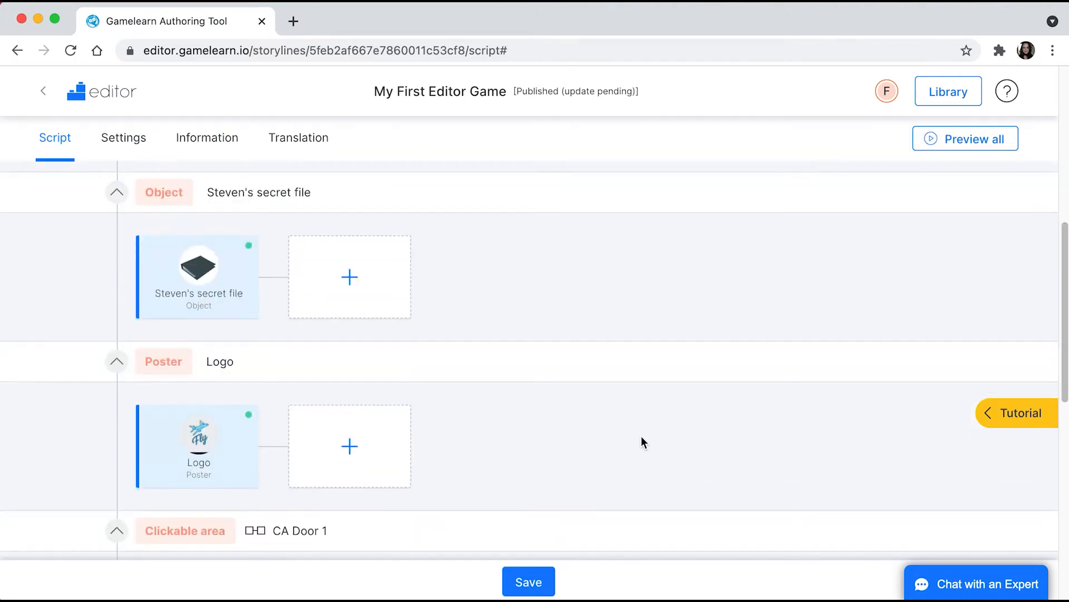
{"action": "scroll", "coordinate": [641, 443], "scroll_direction": "up", "scroll_amount": 5}
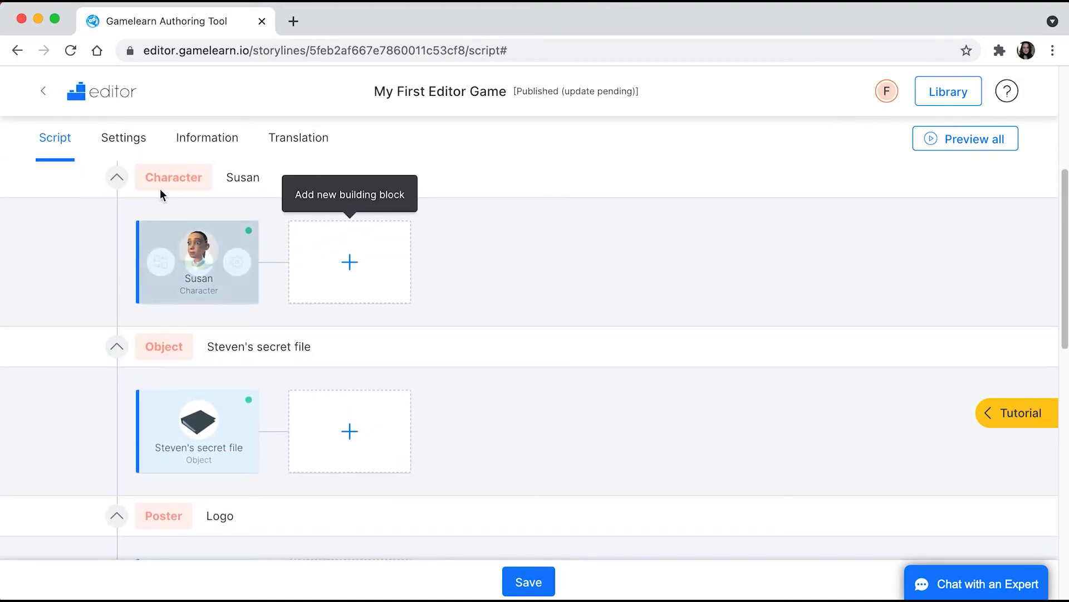
{"action": "left_click", "coordinate": [118, 179]}
{"action": "left_click", "coordinate": [117, 346]}
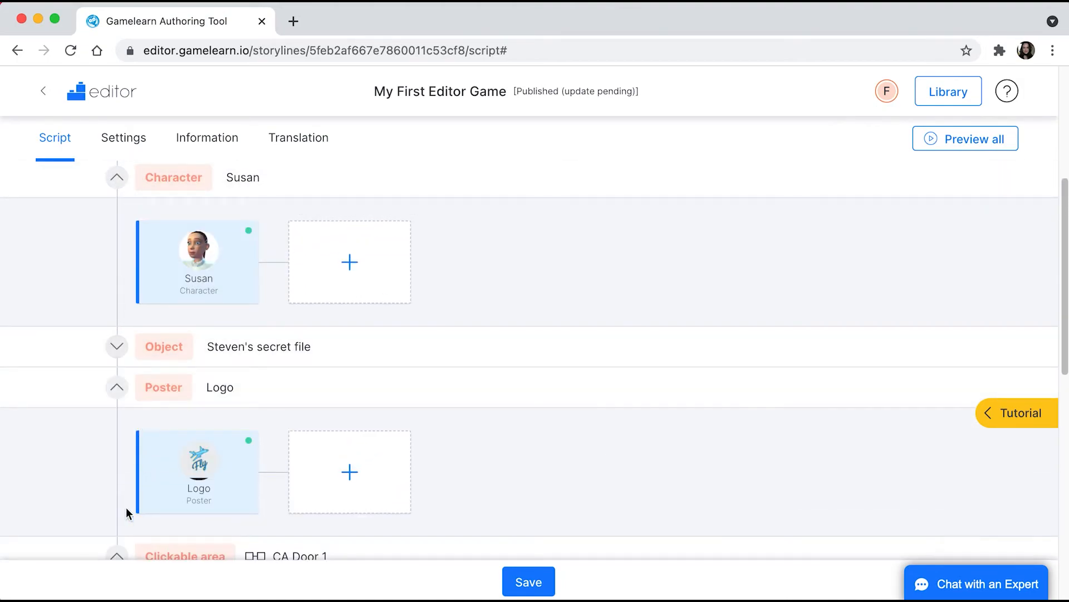
{"action": "left_click", "coordinate": [117, 177]}
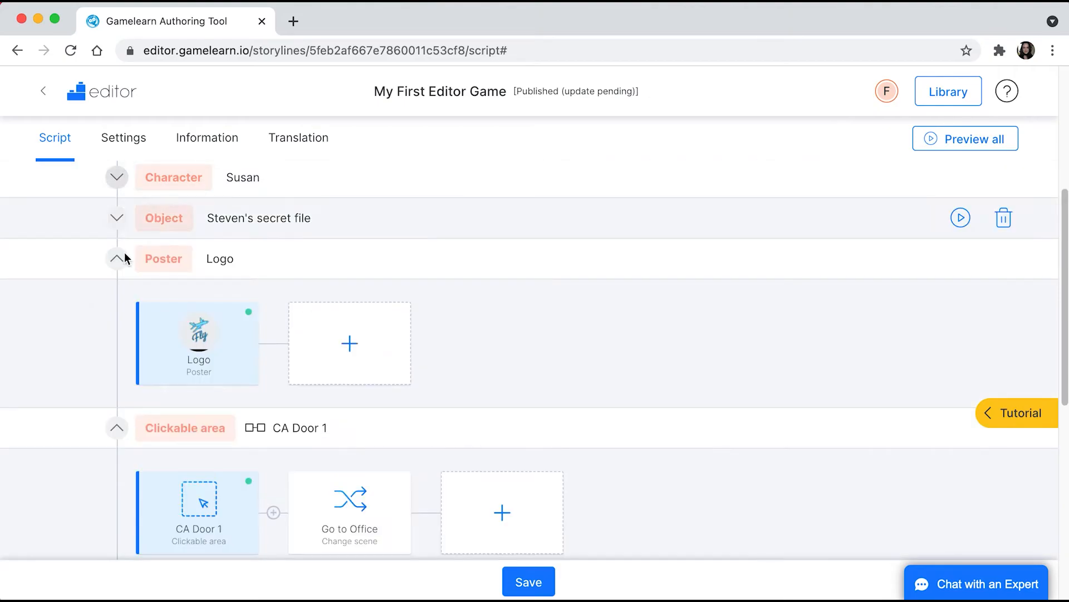
{"action": "left_click", "coordinate": [116, 258]}
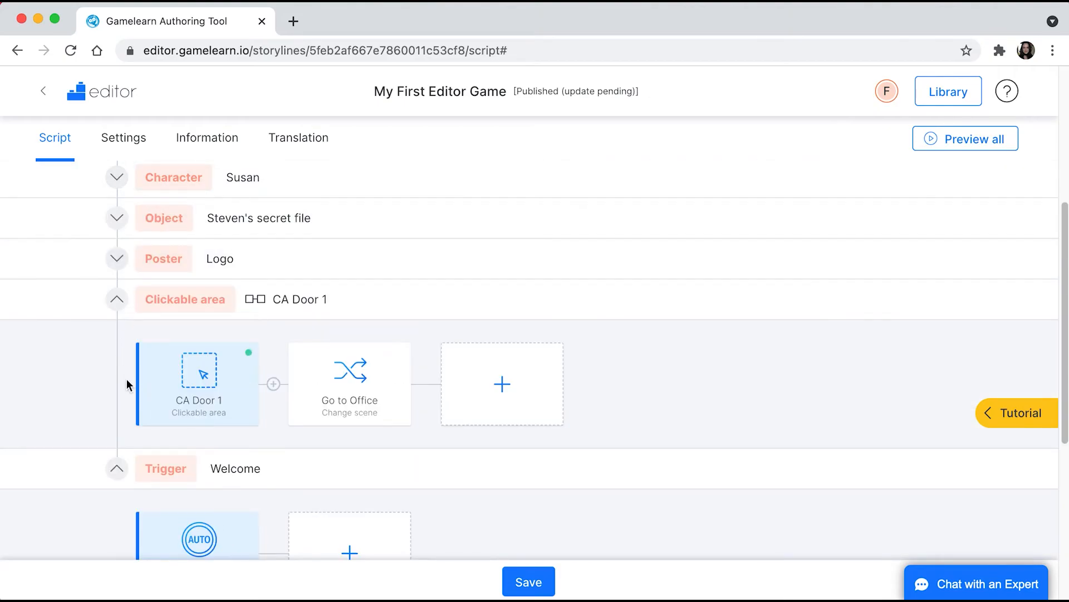
{"action": "left_click", "coordinate": [116, 299]}
Start a Show notification building block for the Welcome trigger, with Welcome as both its block name and title
{"action": "mouse_move", "coordinate": [180, 424]}
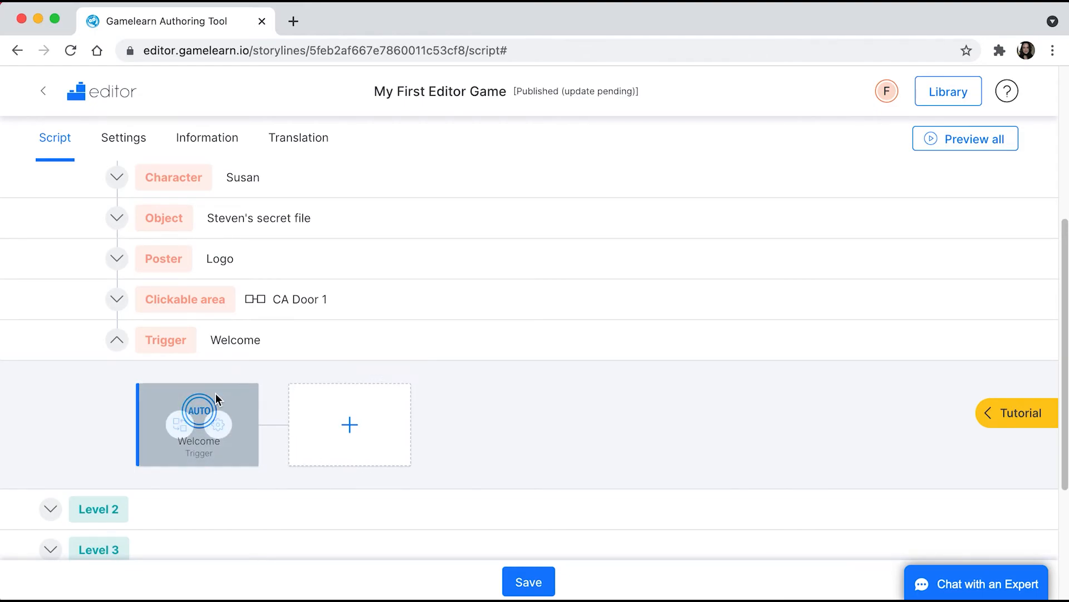
{"action": "left_click", "coordinate": [351, 426]}
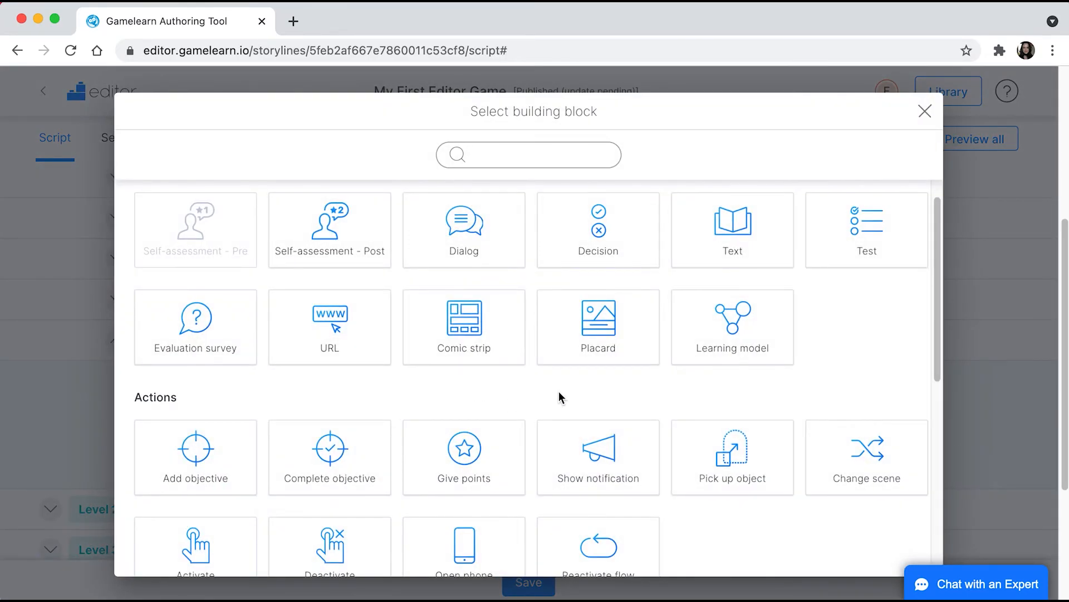
{"action": "left_click", "coordinate": [611, 473]}
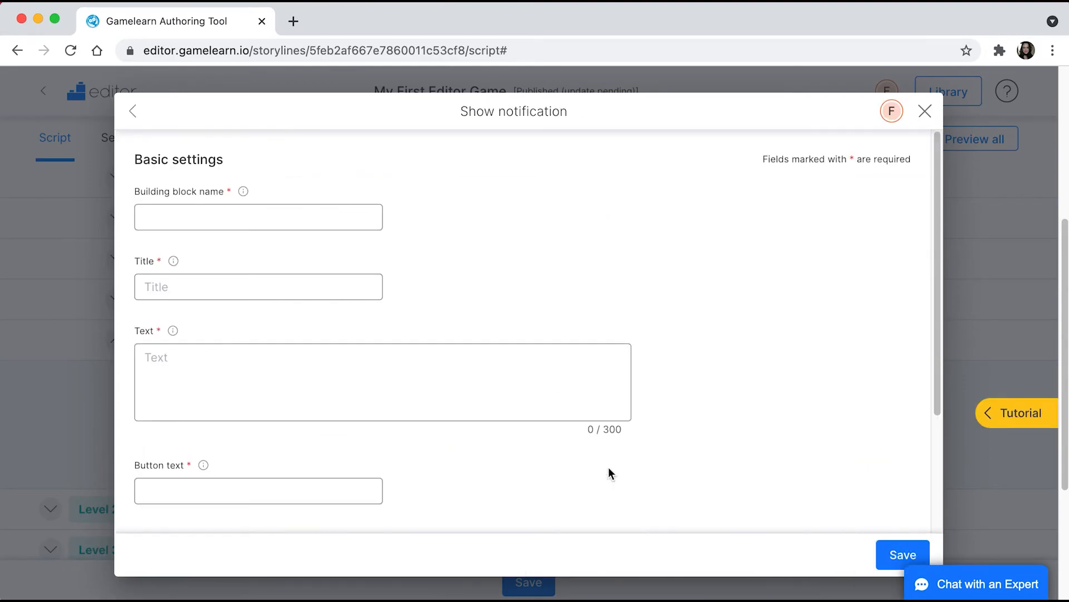
{"action": "left_click", "coordinate": [301, 211]}
{"action": "type", "text": "Welcome"}
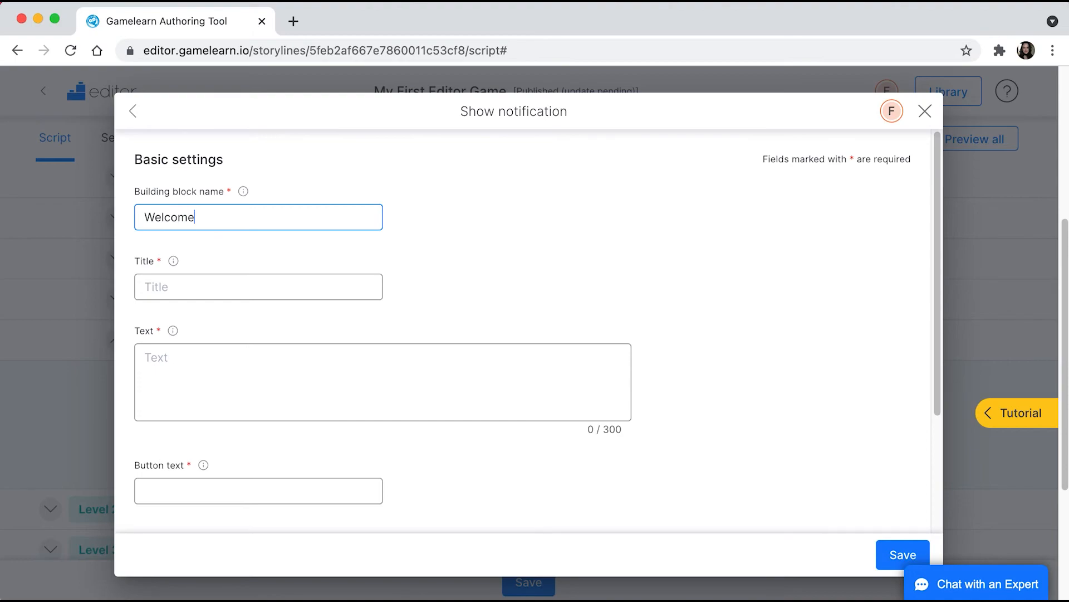
{"action": "left_click", "coordinate": [296, 277]}
{"action": "type", "text": "Welcome"}
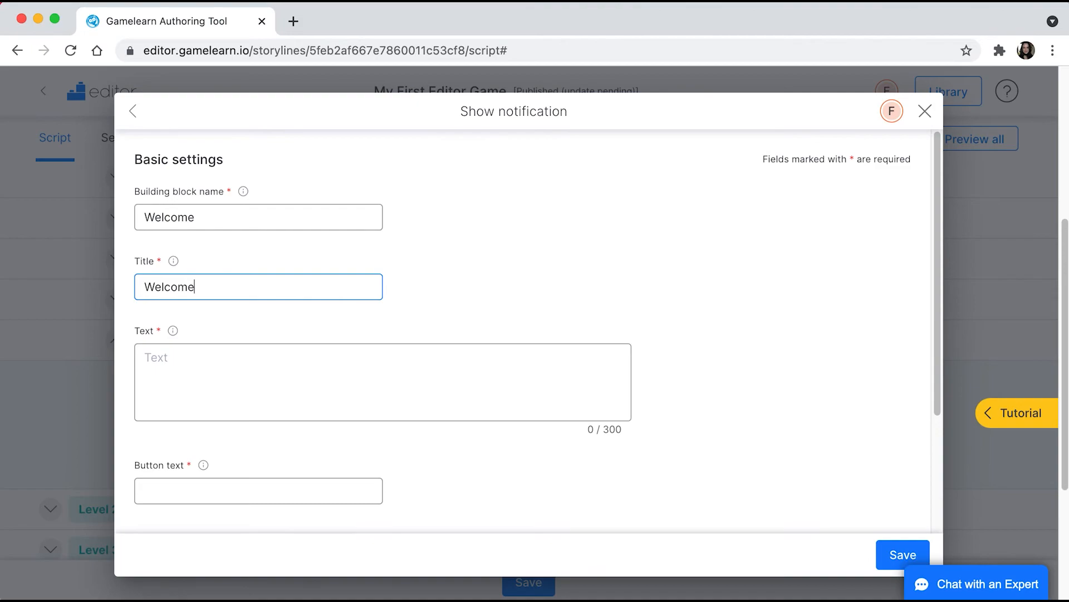
Enter the notification text "Hi How are you ? This is the basement", set the button text to OK, and save the block
{"action": "left_click", "coordinate": [300, 368]}
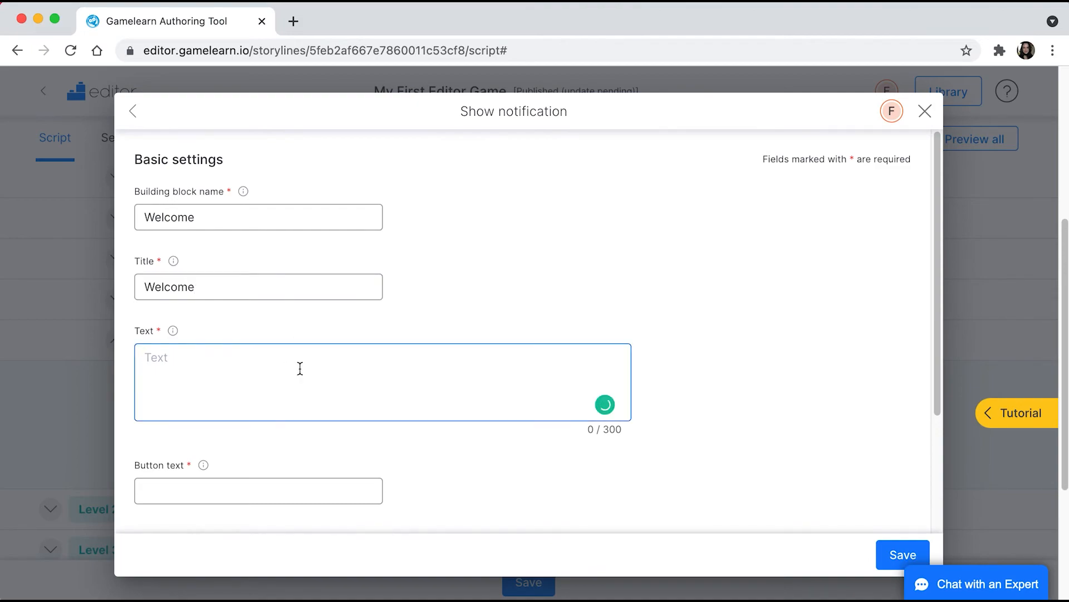
{"action": "type", "text": "Hi How are you ? This is"}
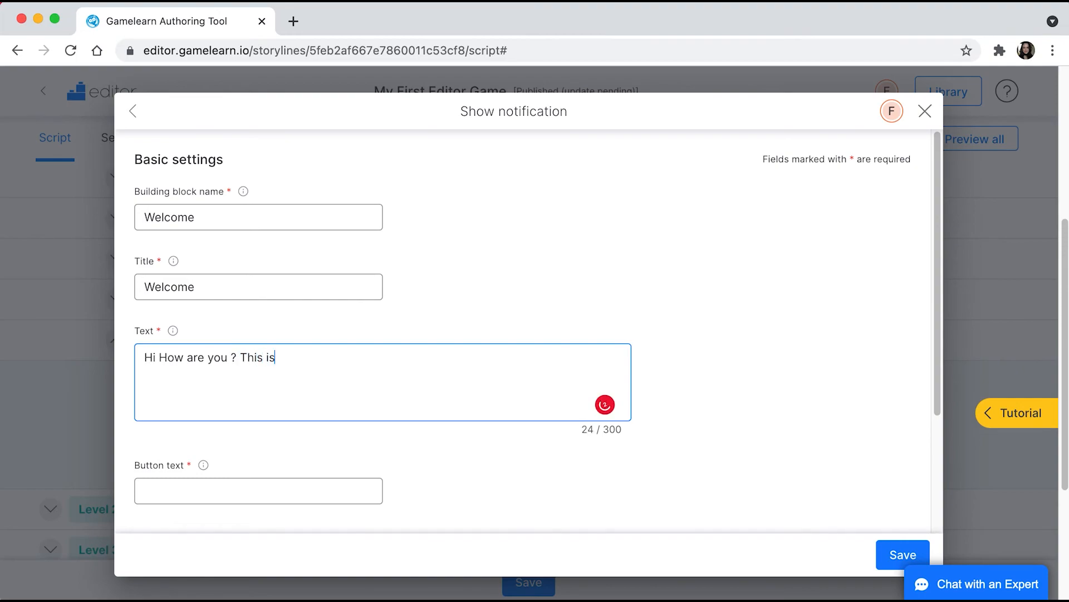
{"action": "type", "text": " the basement"}
{"action": "left_click", "coordinate": [289, 482]}
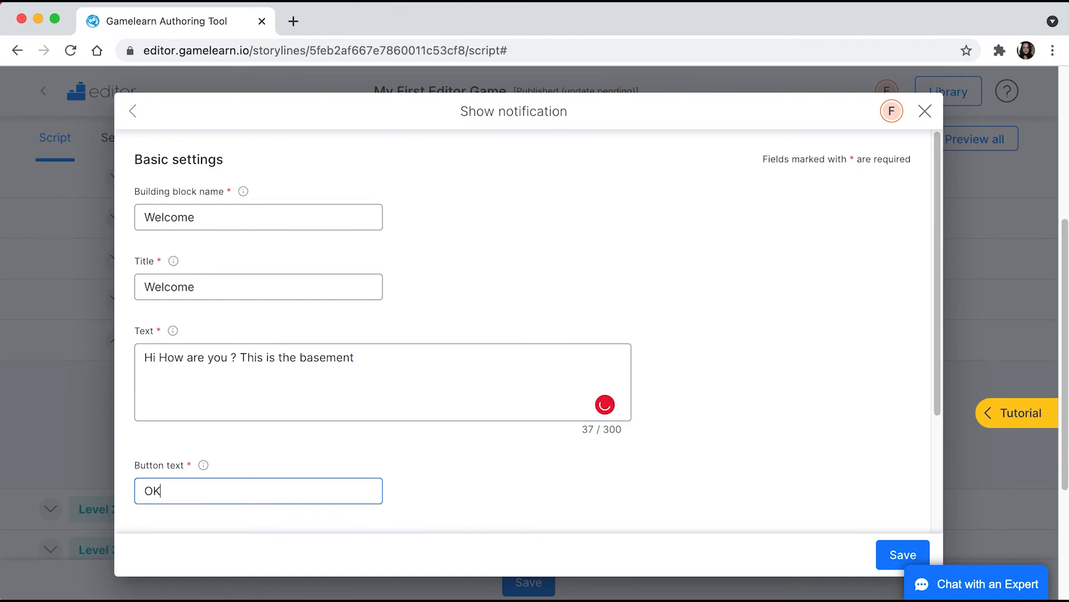
{"action": "scroll", "coordinate": [557, 439], "scroll_direction": "down", "scroll_amount": 2}
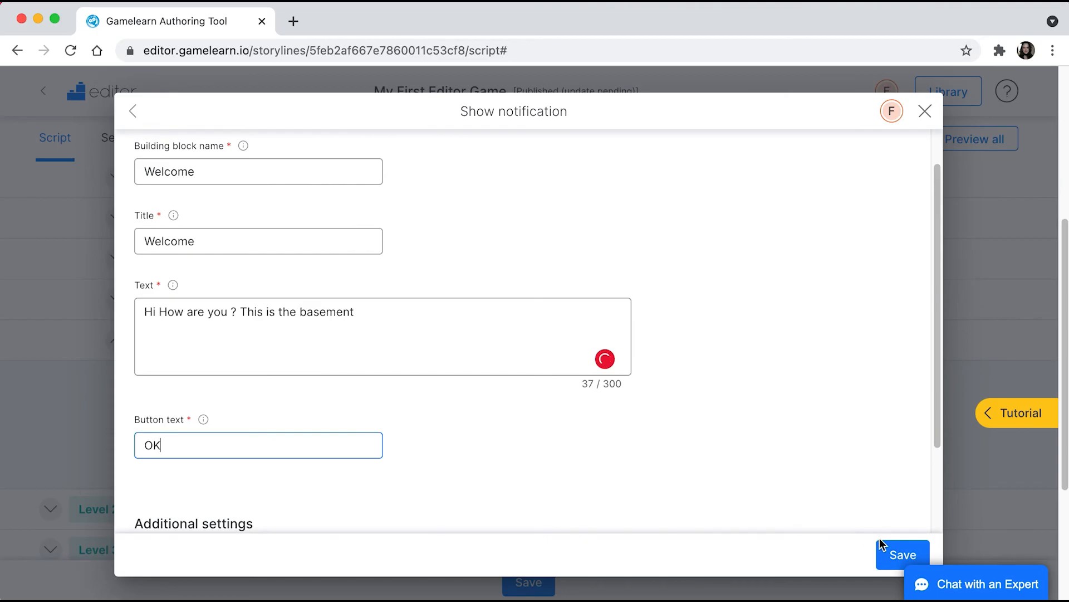
{"action": "left_click", "coordinate": [891, 555]}
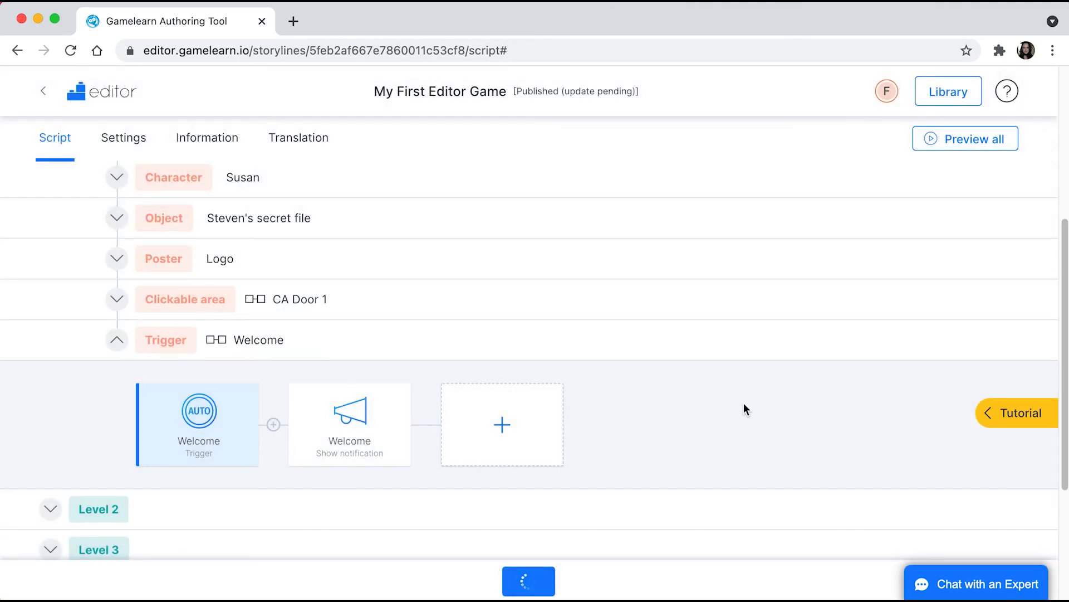
Preview the Basement scene and dismiss its Welcome notification
{"action": "scroll", "coordinate": [744, 403], "scroll_direction": "up", "scroll_amount": 2}
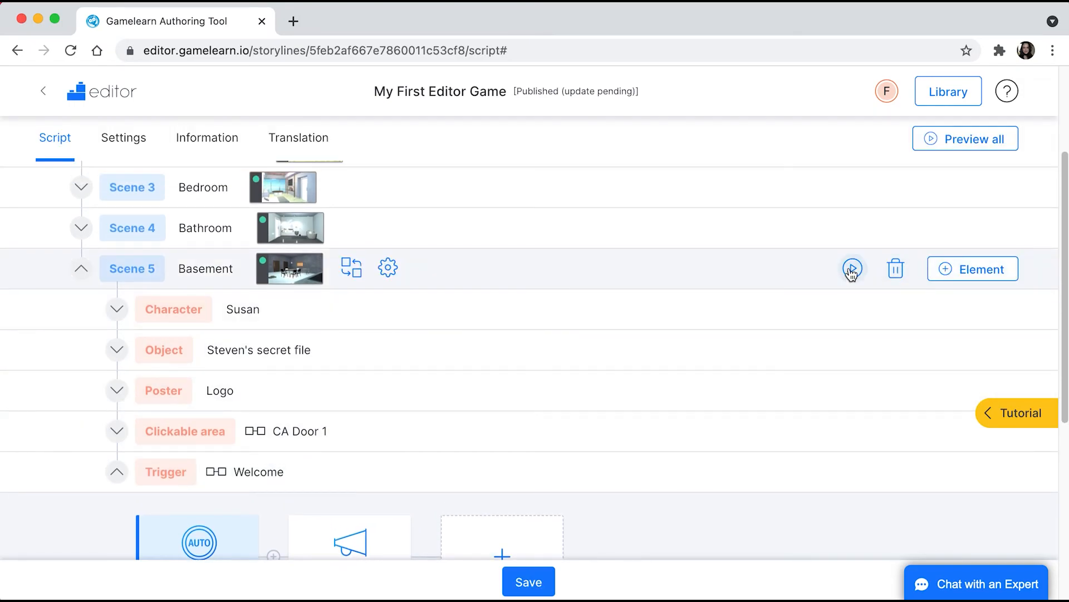
{"action": "left_click", "coordinate": [852, 269]}
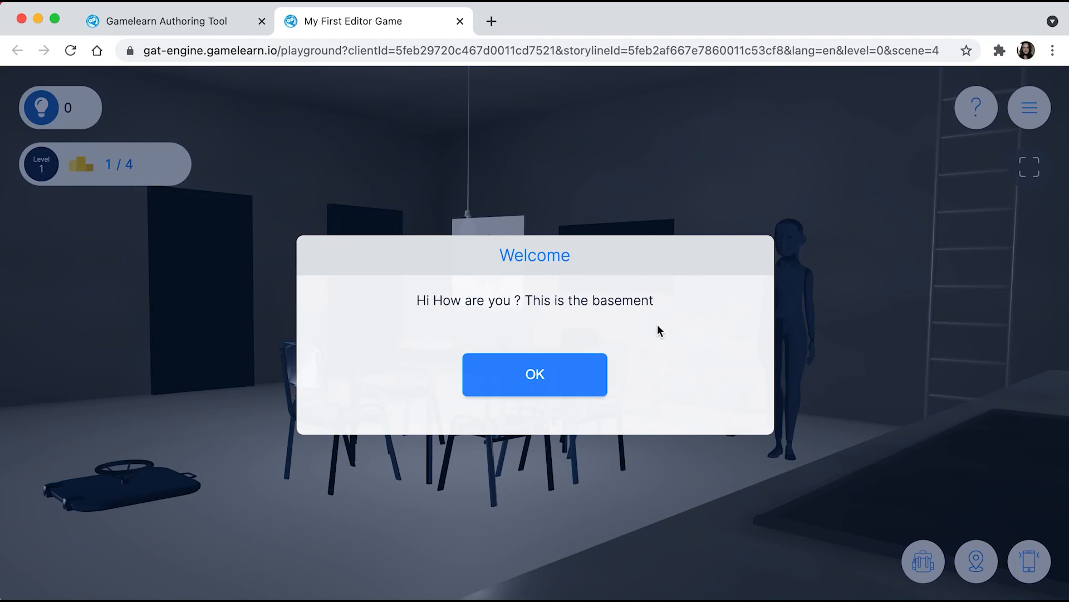
{"action": "left_click", "coordinate": [527, 372]}
{"action": "left_click", "coordinate": [567, 376]}
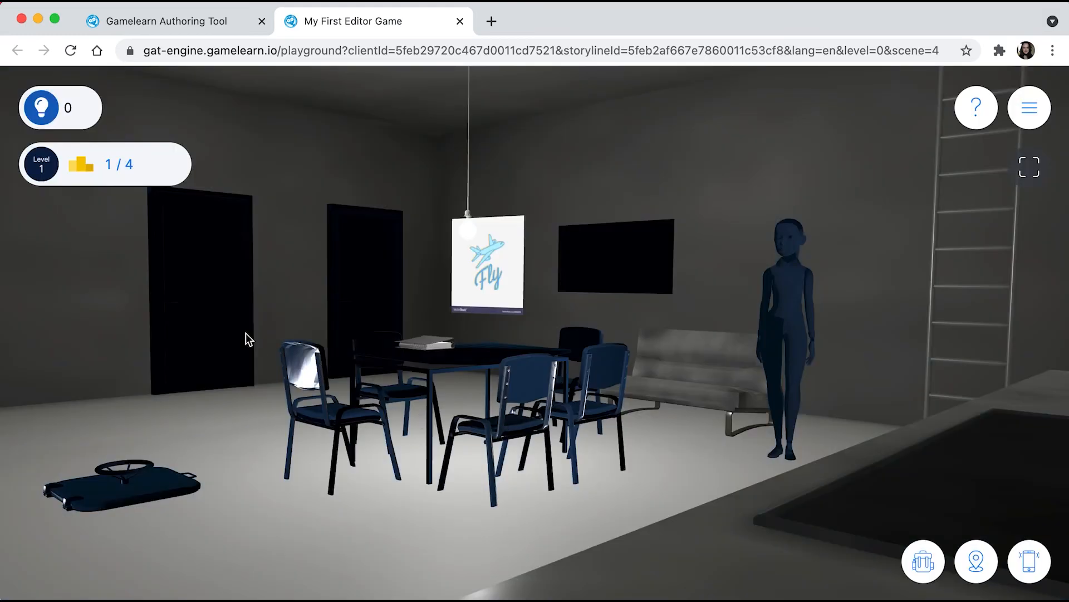